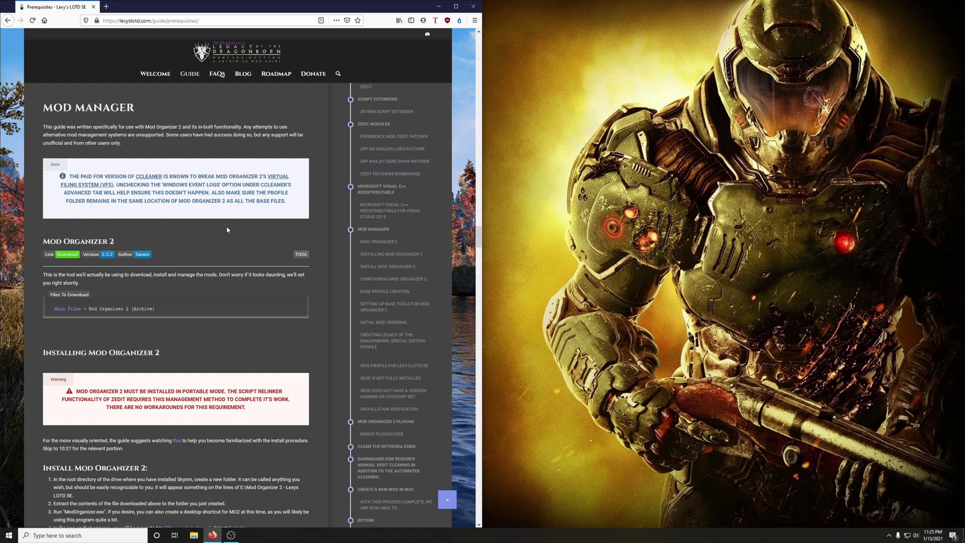
- Open the Mod Organizer 2 Nexus Mods page and scroll its Files listing to Main Files
click(69, 255)
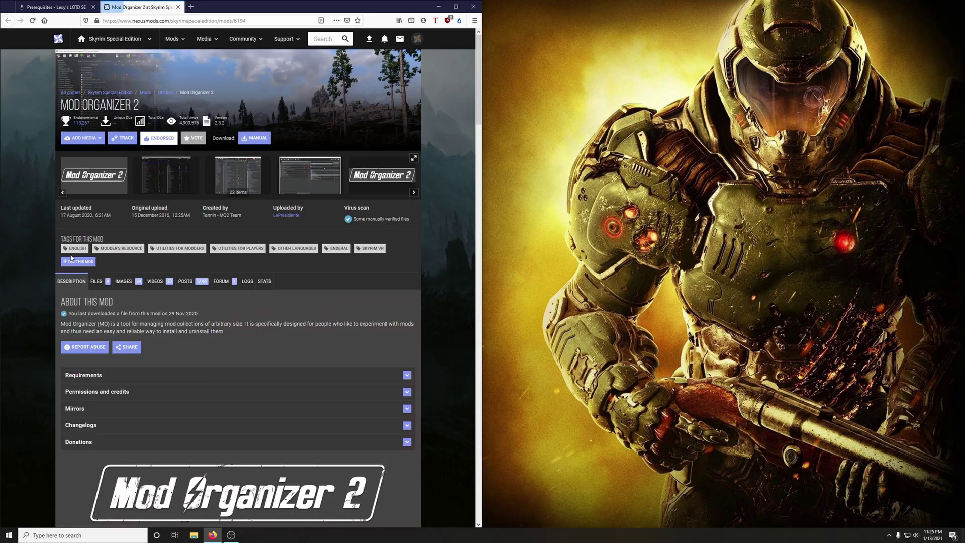
click(96, 281)
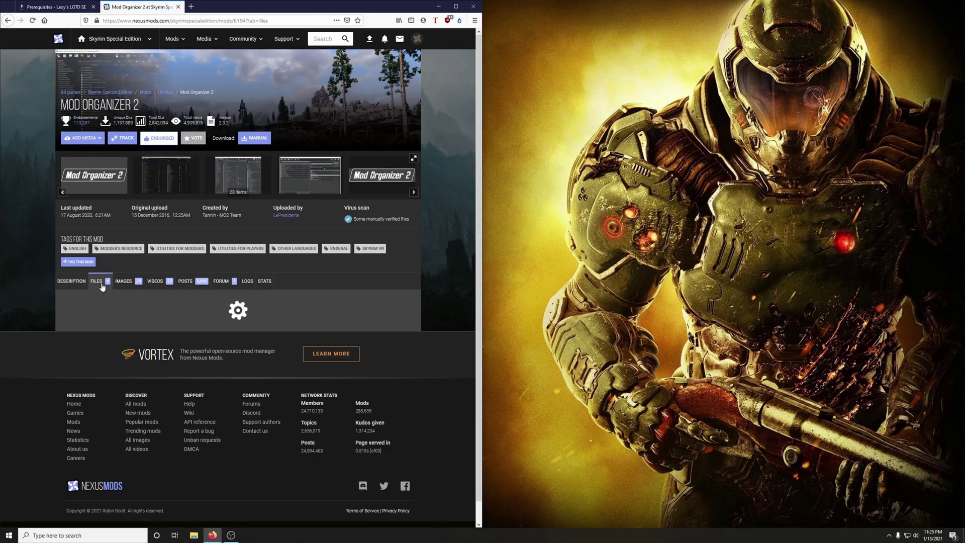
scroll(260, 262, down, 3)
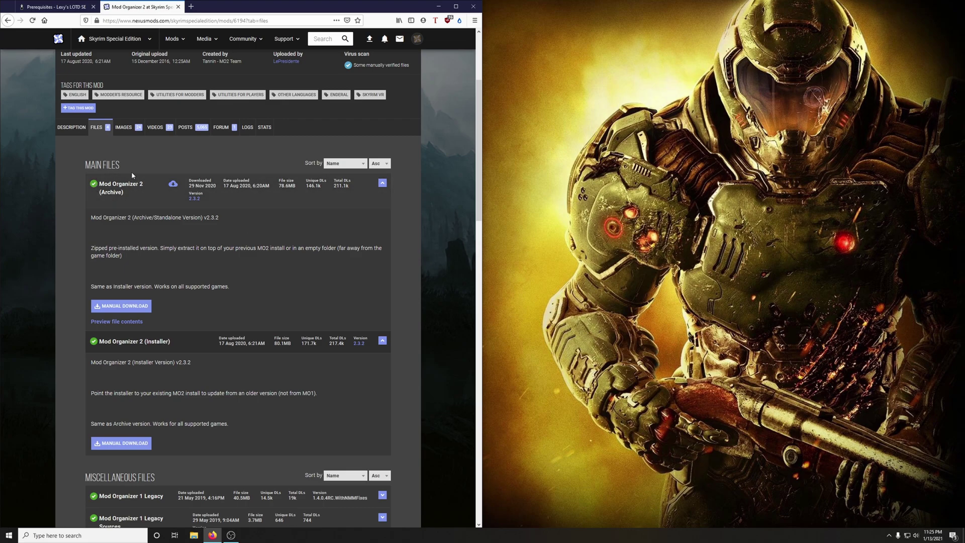
- Download the Mod Organizer 2 archive and create a 'Mod Organizer 2' folder in Lexy's LoTDB
click(121, 306)
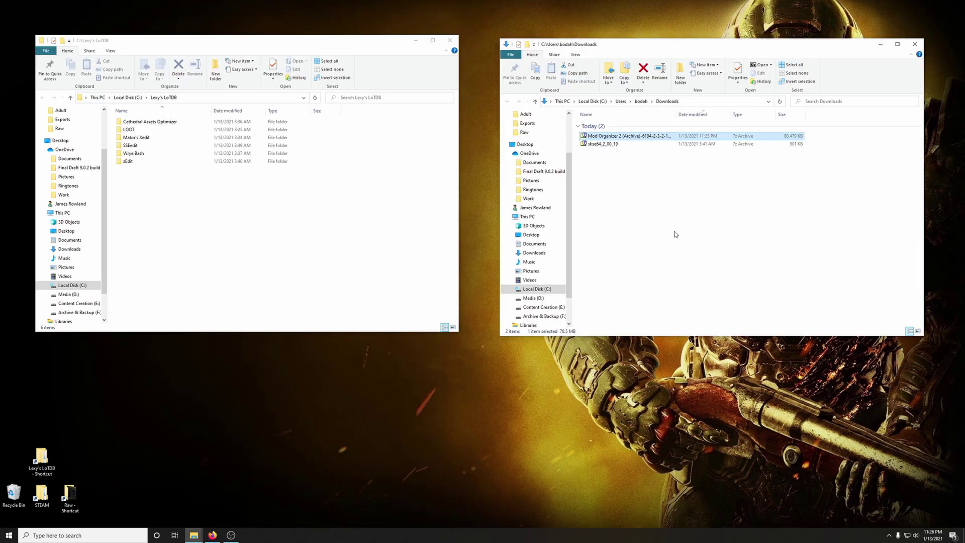
right_click(161, 210)
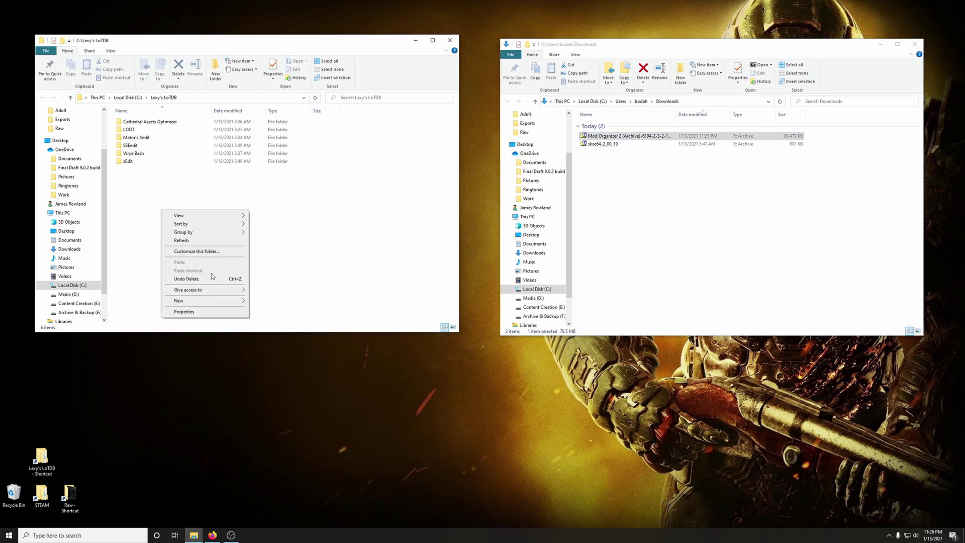
mouse_move(199, 301)
click(265, 301)
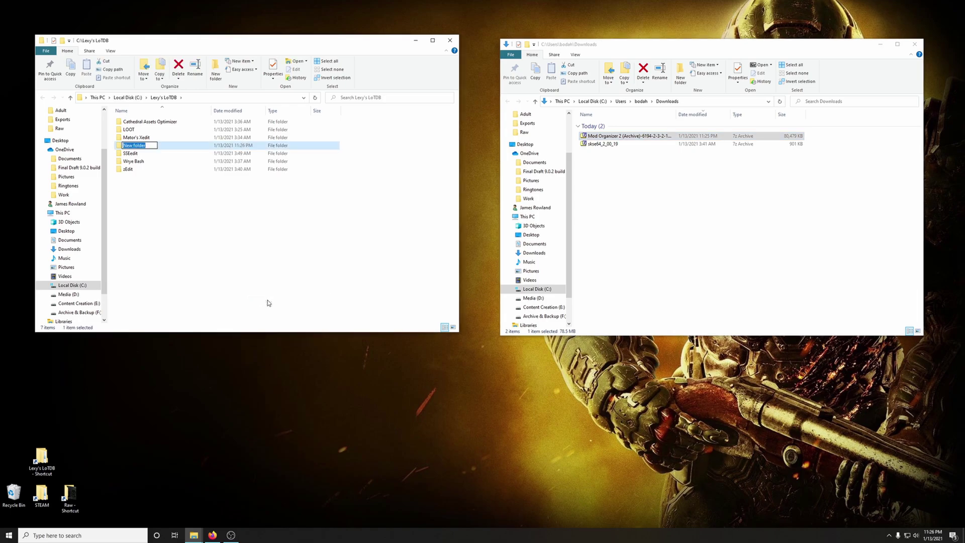
text(Mod Organizer 2)
key(Return)
- Extract the archive's files into the Mod Organizer 2 folder with 7-Zip and open that folder
double_click(611, 135)
drag(342, 57, 800, 169)
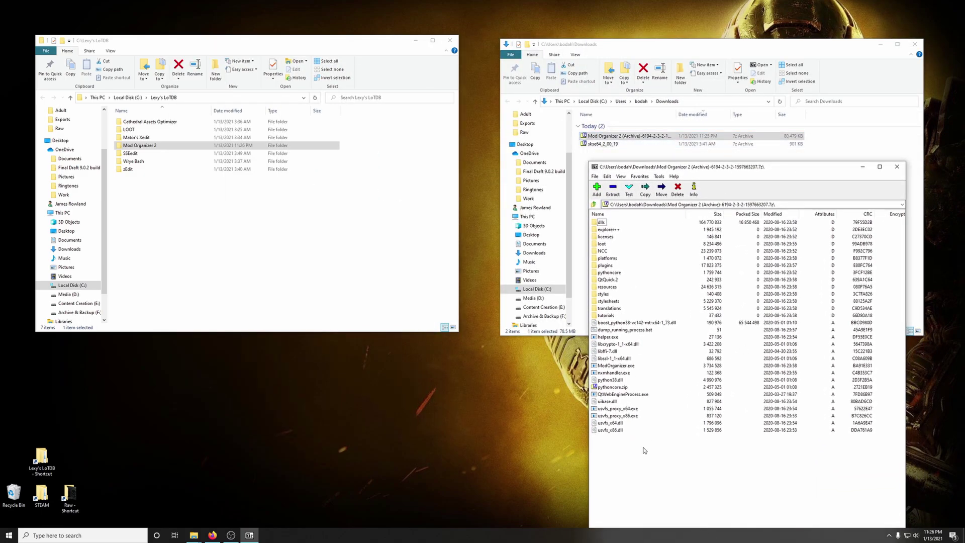
drag(640, 448, 137, 147)
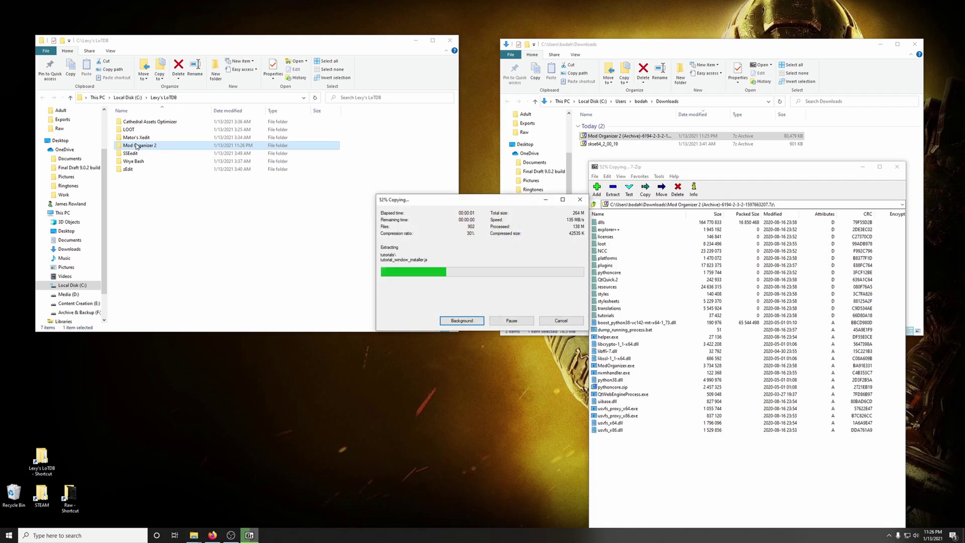
click(896, 166)
click(914, 44)
click(182, 200)
double_click(142, 148)
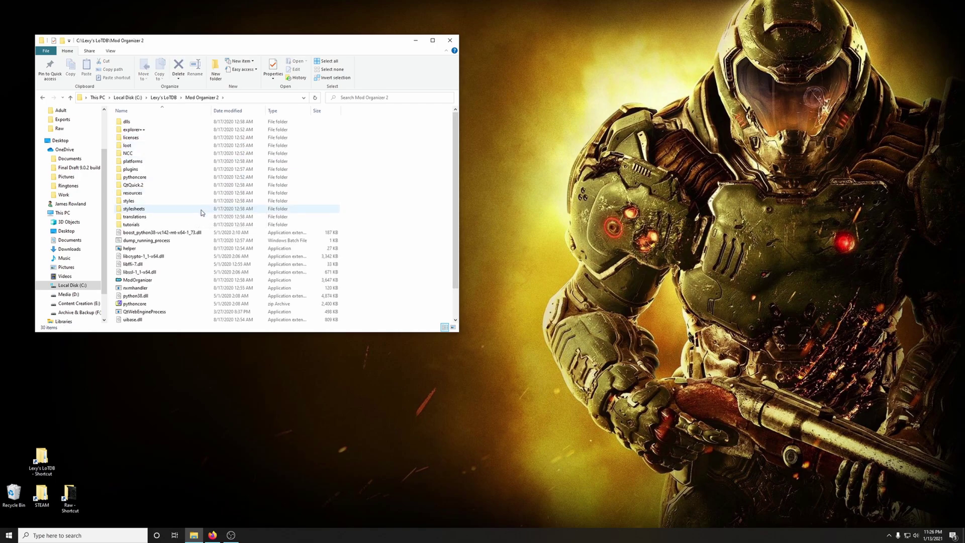
- Send ModOrganizer.exe to the desktop as a shortcut, close Explorer, and place the shortcut beside the others
key(alt+Left)
double_click(149, 146)
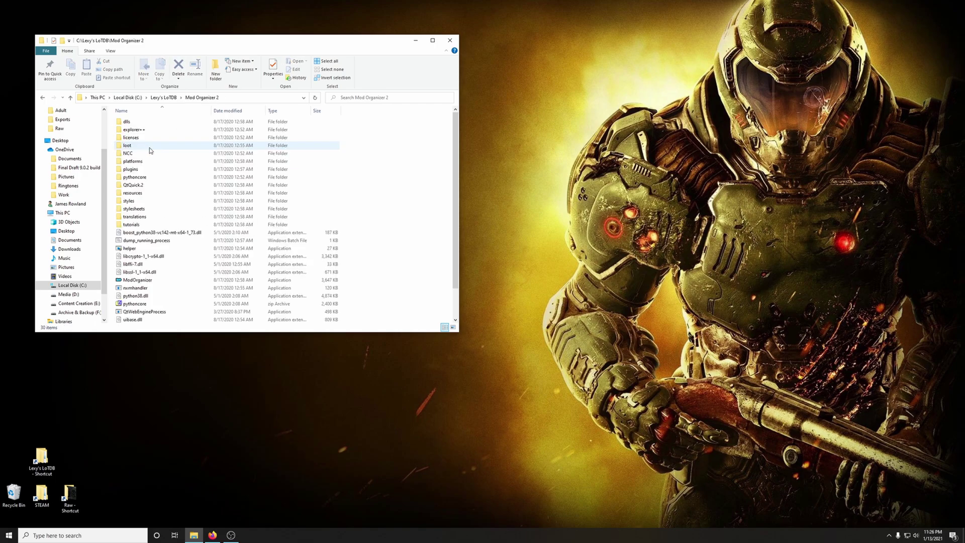
scroll(146, 201, down, 2)
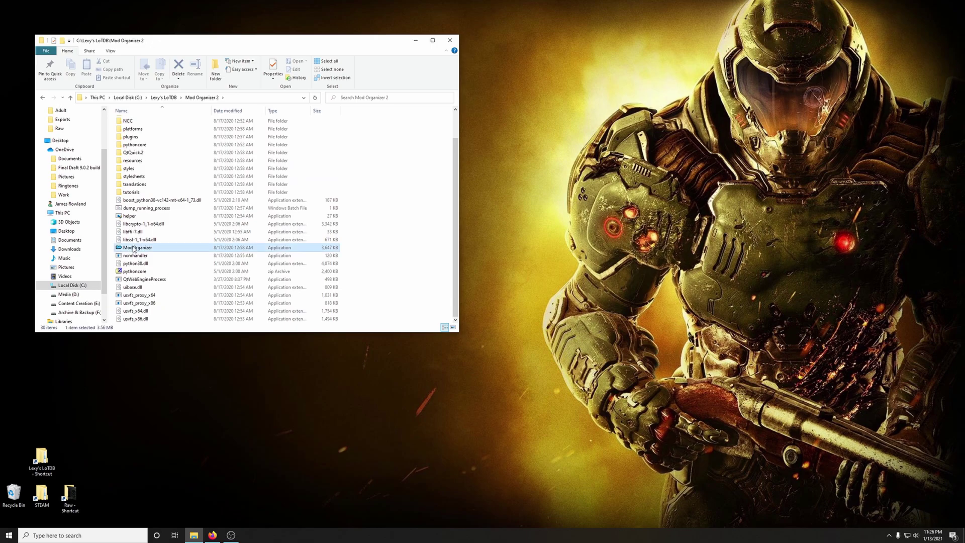
right_click(134, 247)
mouse_move(178, 346)
click(269, 364)
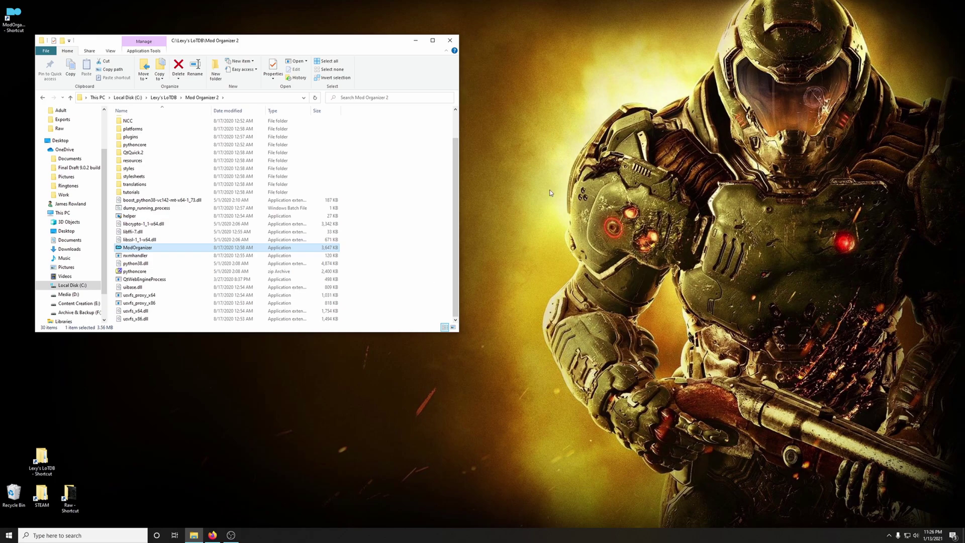
click(449, 40)
drag(14, 19, 126, 459)
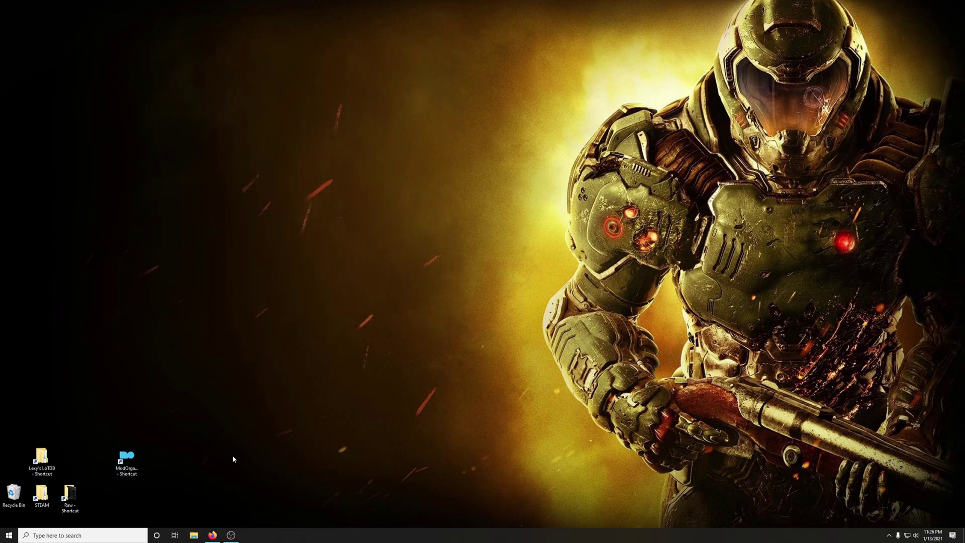
- Launch Mod Organizer 2 as a Portable instance for Skyrim Special Edition and decline the tutorial
double_click(127, 460)
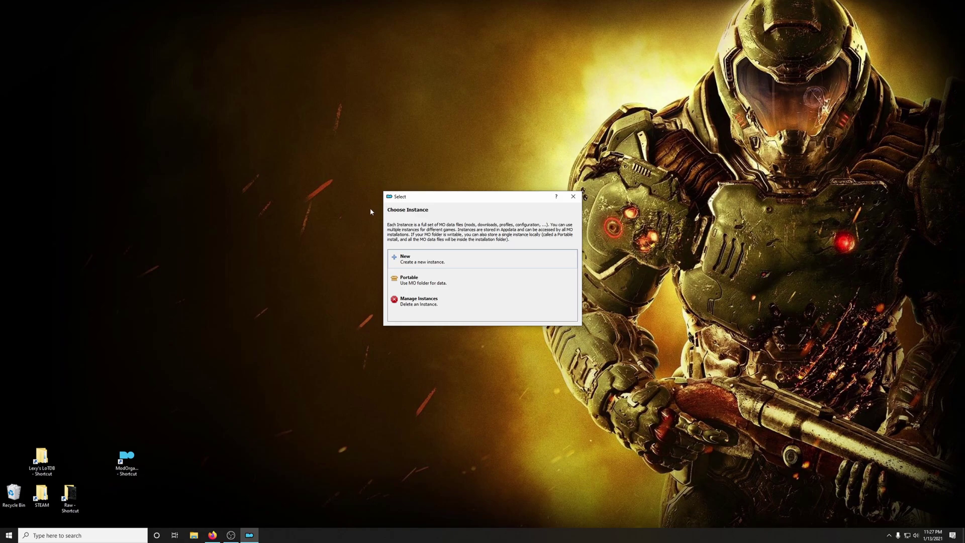
click(421, 283)
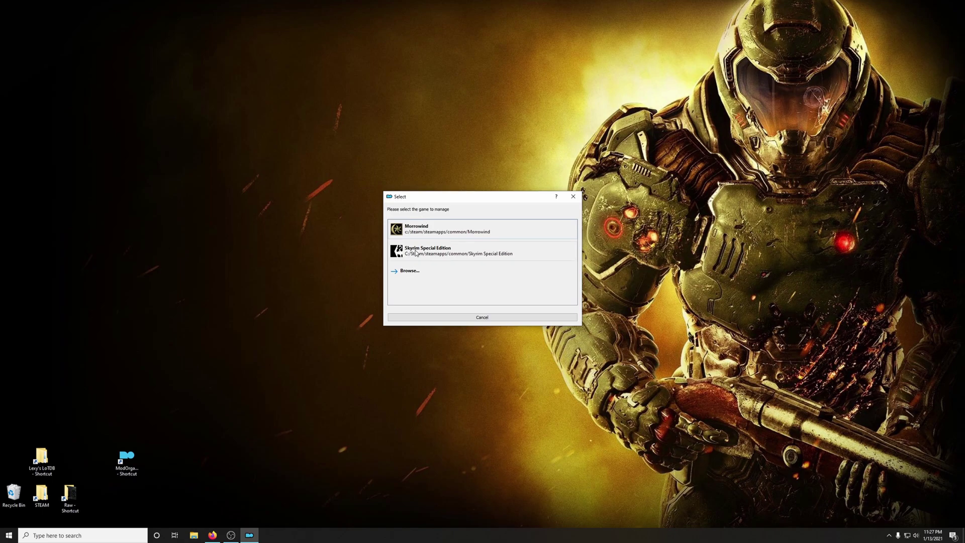
click(428, 253)
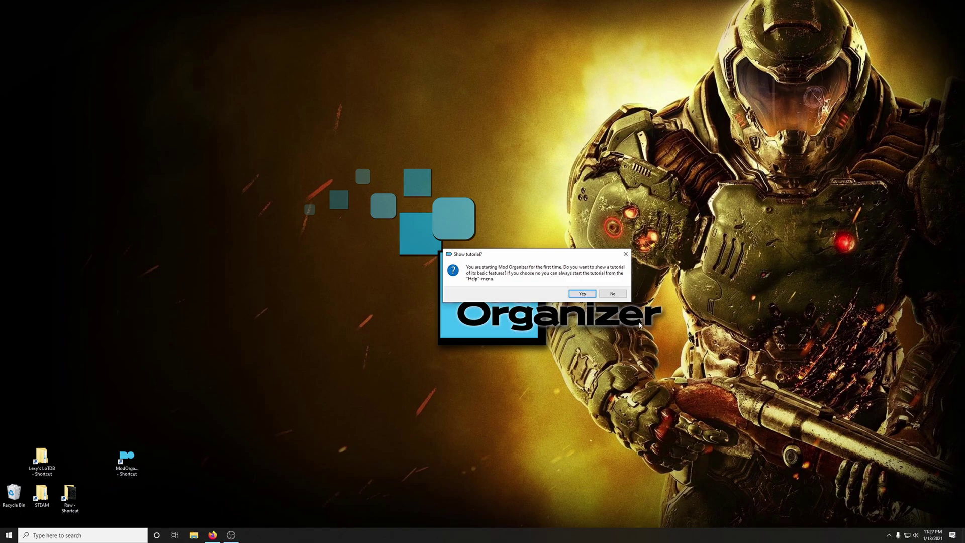
click(612, 293)
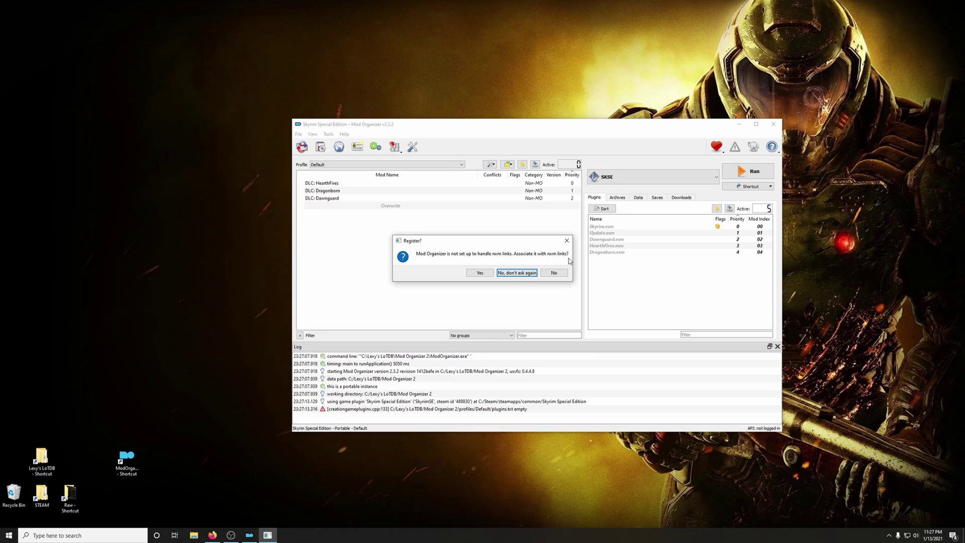
- Accept the nxm link registration and scroll the guide to Configuring Mod Organizer 2
click(479, 273)
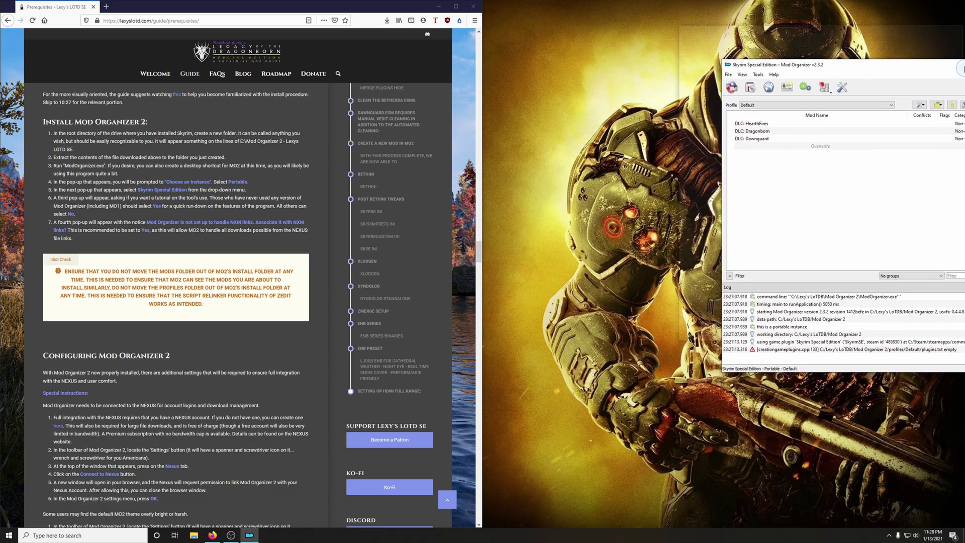
scroll(226, 302, down, 5)
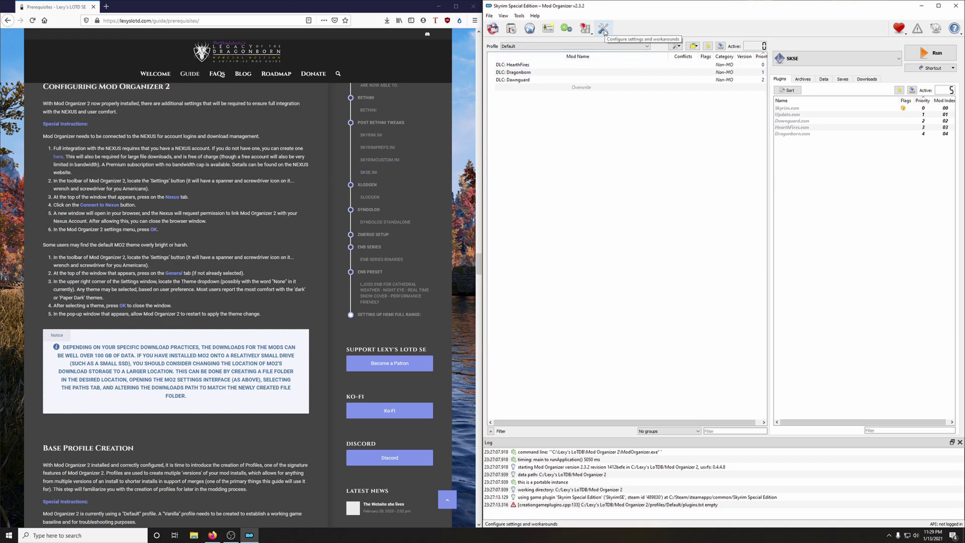
- Connect to Nexus from the Settings Nexus tab, authorise it in the browser, then restart MO2
click(603, 30)
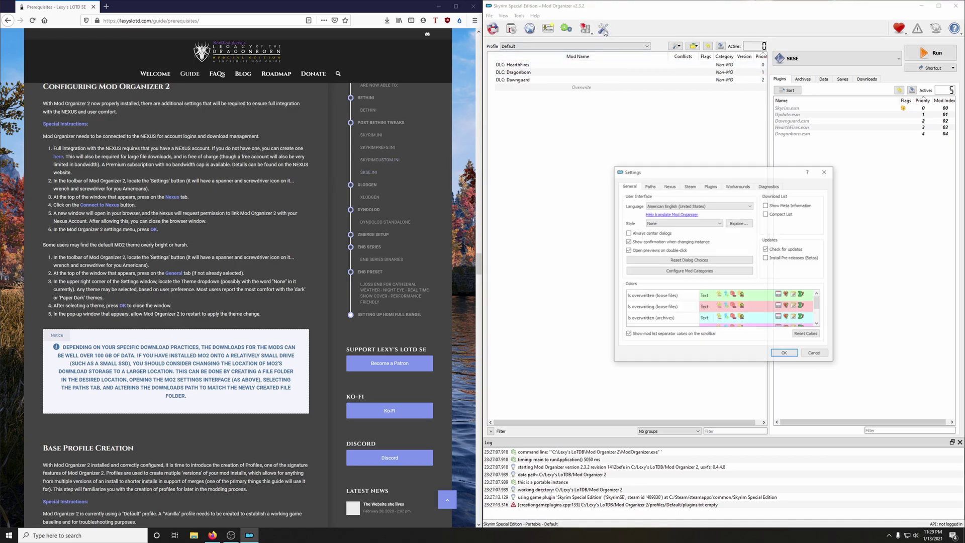
click(669, 186)
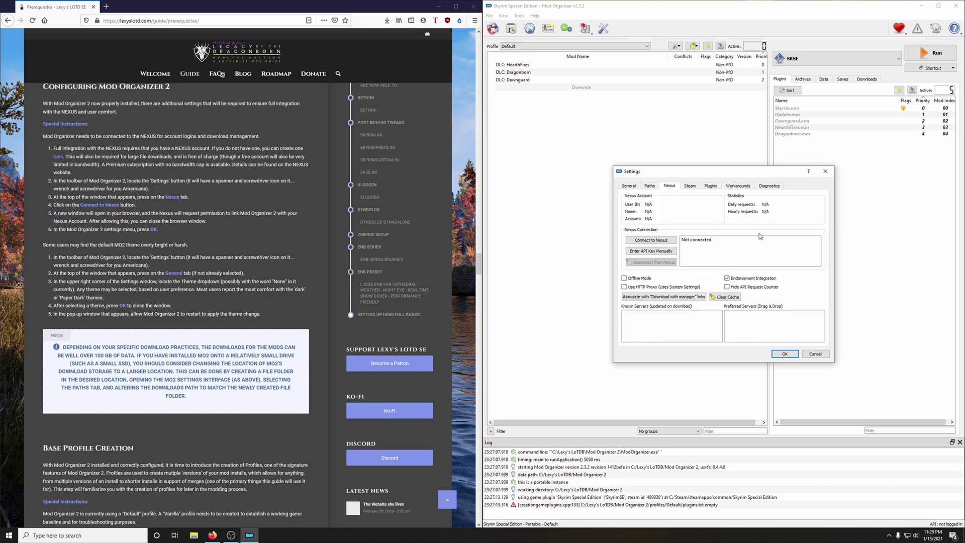
click(650, 241)
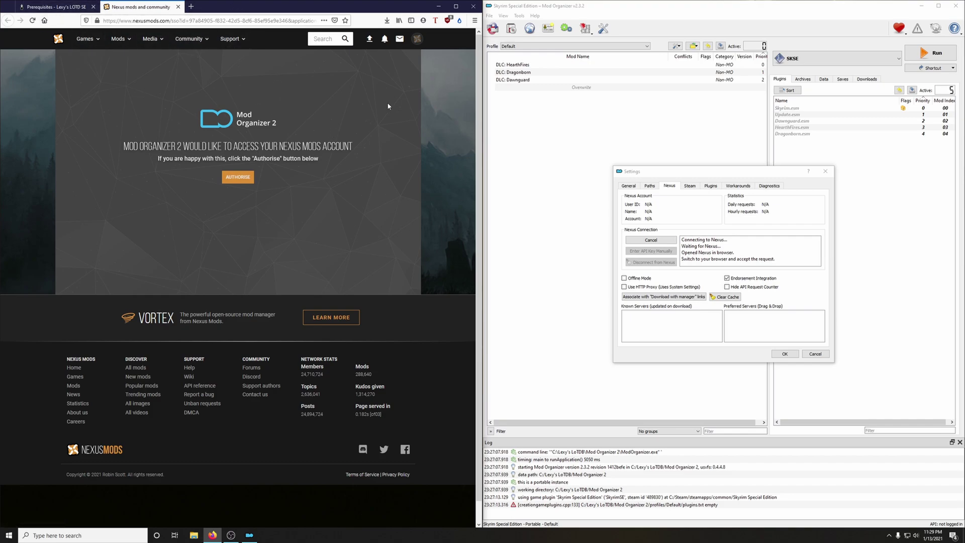
click(238, 177)
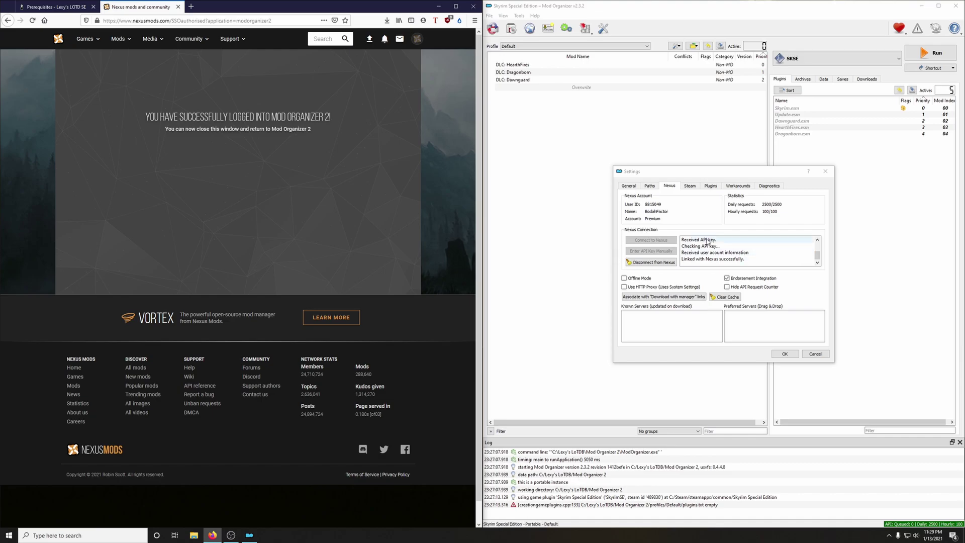
key(ctrl+w)
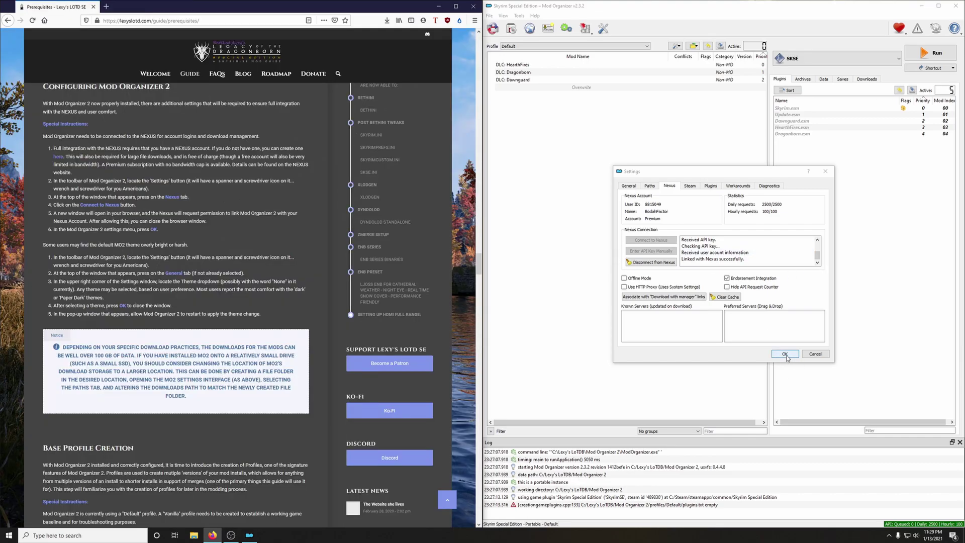
click(785, 355)
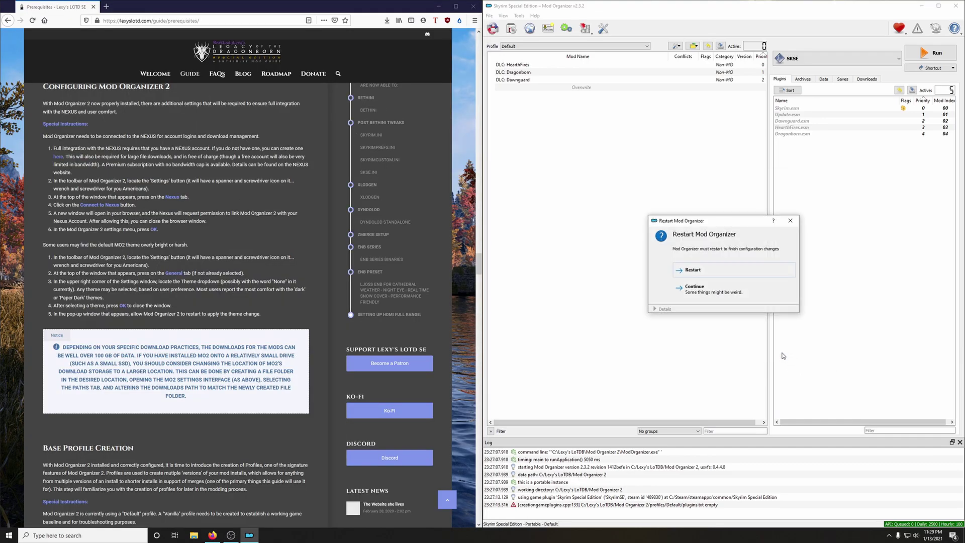
click(705, 275)
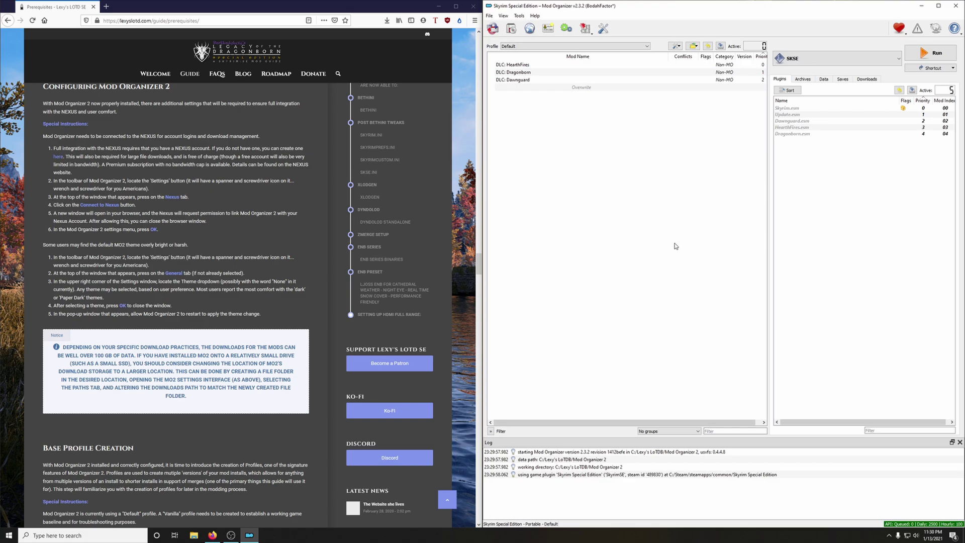
- Set the General Style option to 'Paper Dark by 6788' and apply the settings
click(603, 29)
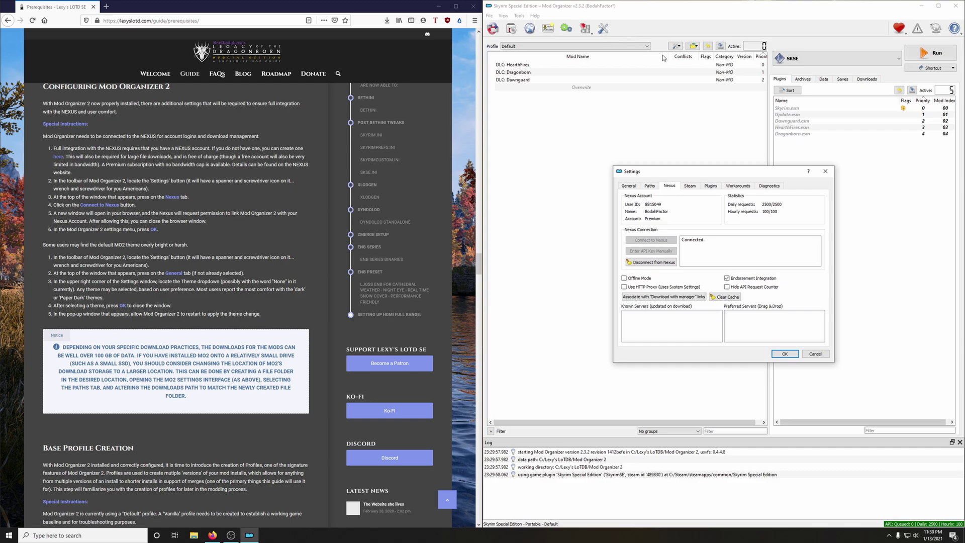
click(628, 186)
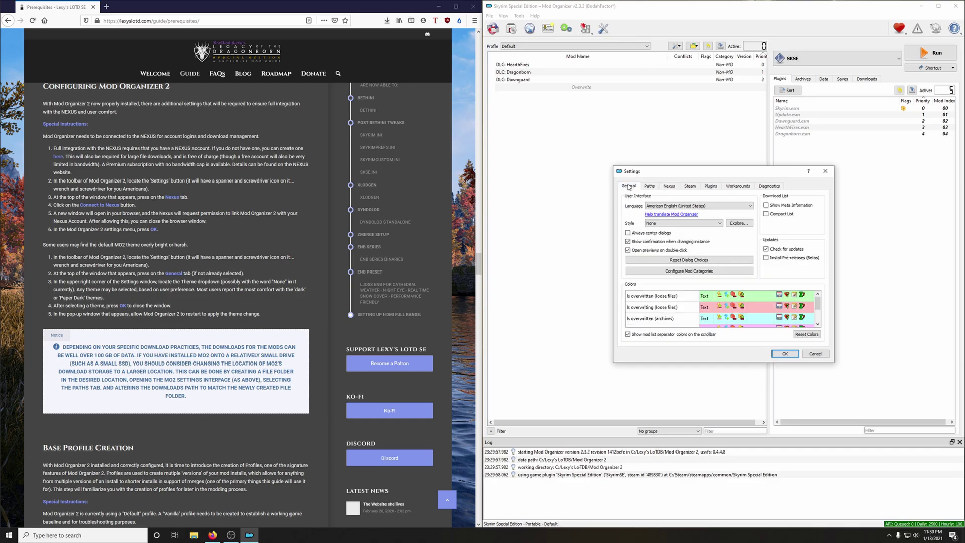
click(646, 224)
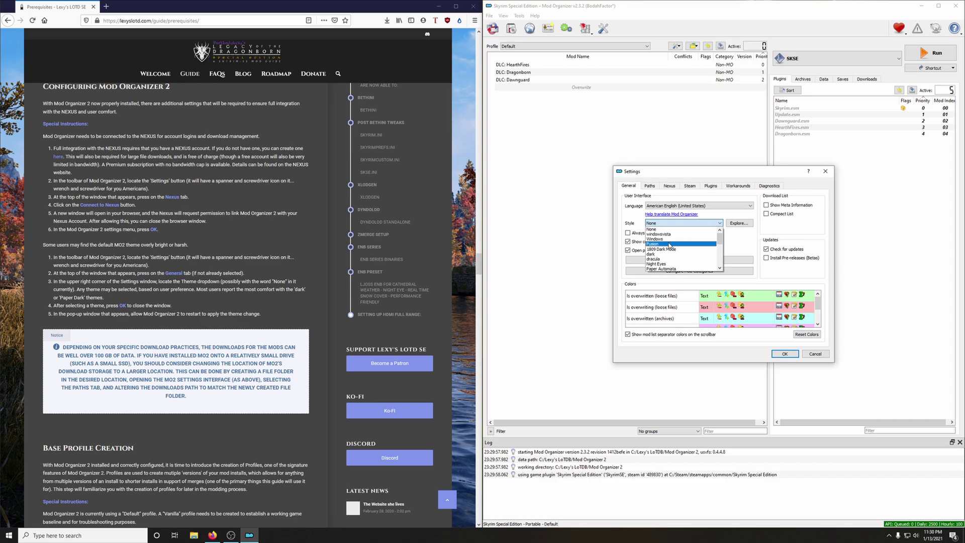
scroll(677, 267, down, 1)
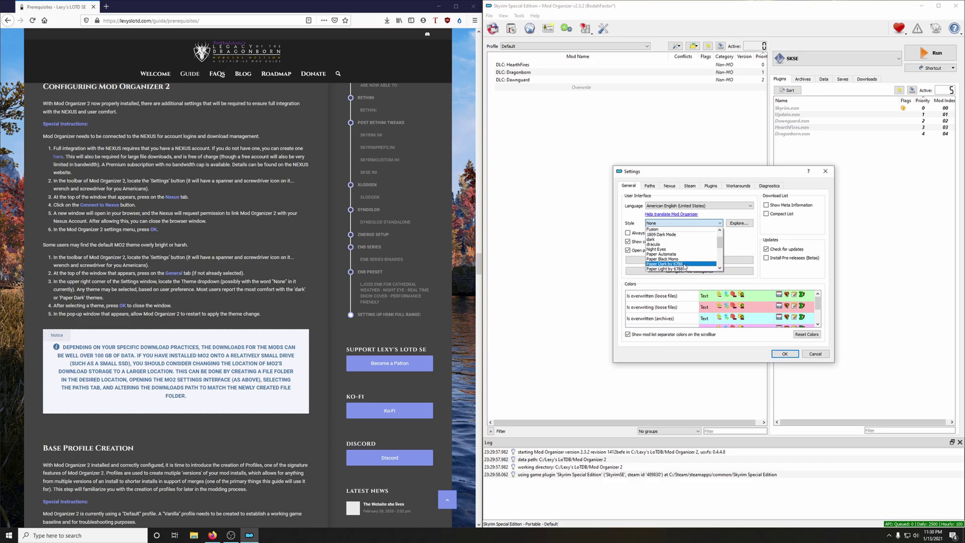
click(684, 266)
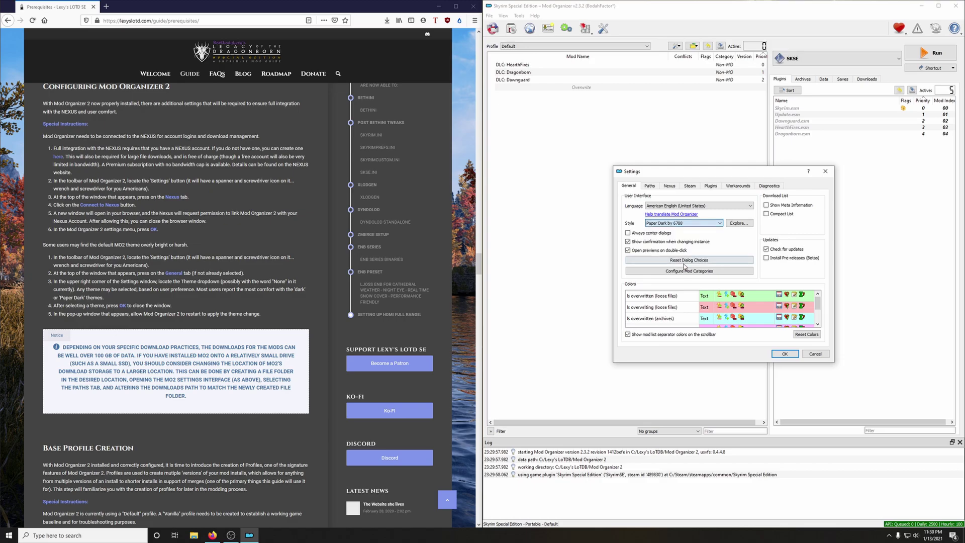
click(791, 355)
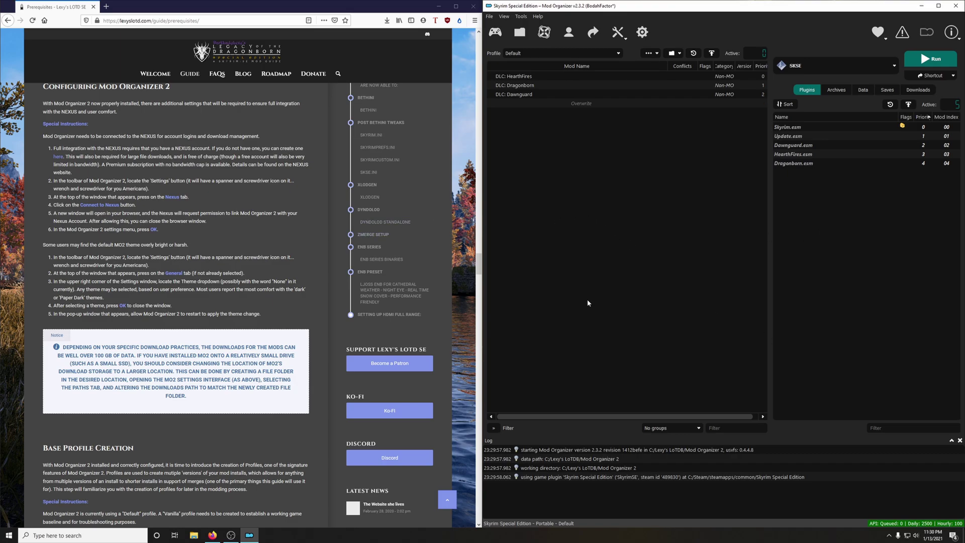
- Scroll the guide to Base Profile Creation and open the Profiles window
scroll(226, 302, down, 7)
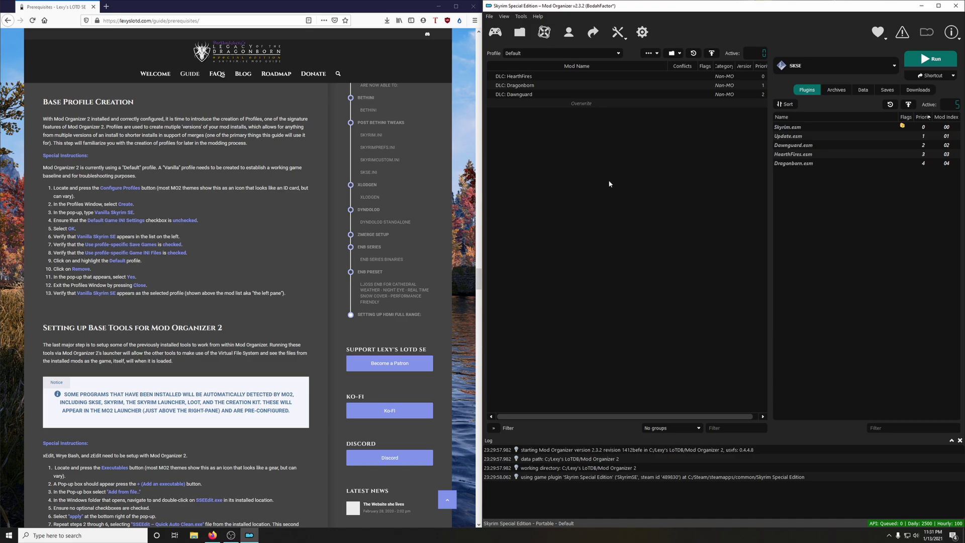
click(570, 37)
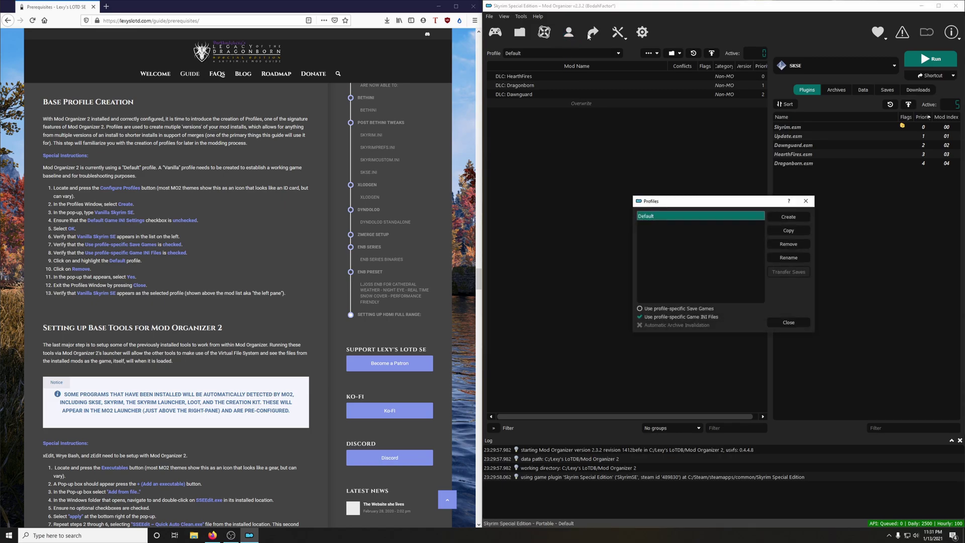
- Create a 'Vanilla Skyrim SE' profile with profile-specific save games
click(782, 220)
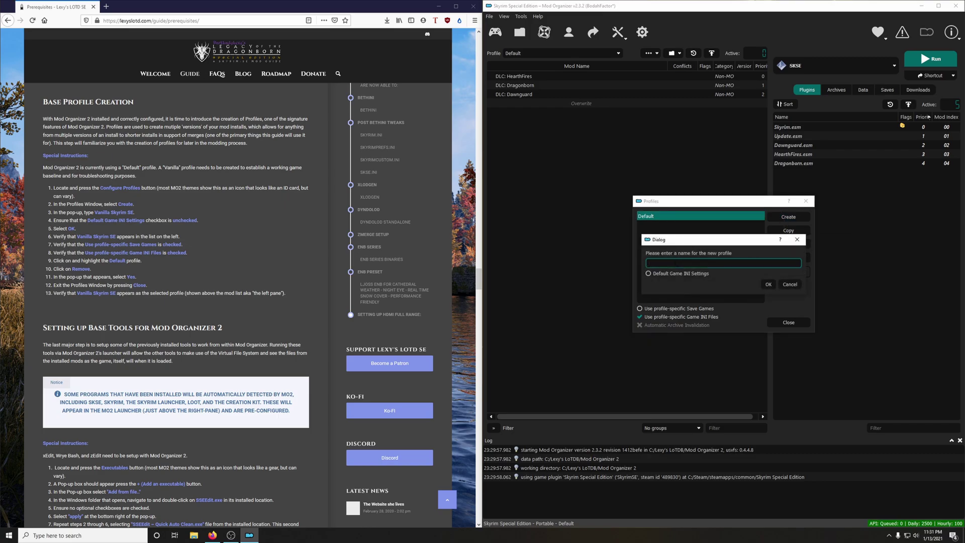
text(Vanilla Skyrim SE)
key(Tab)
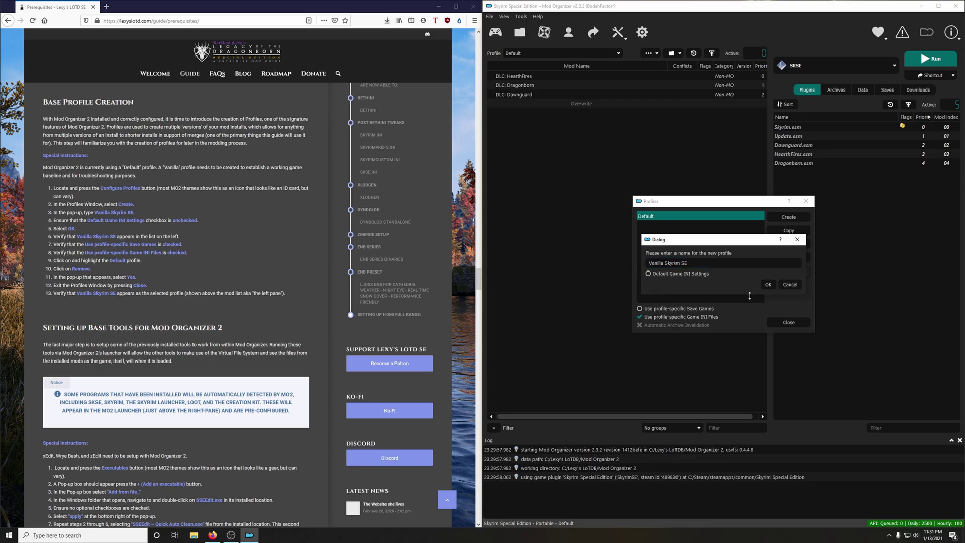
key(Return)
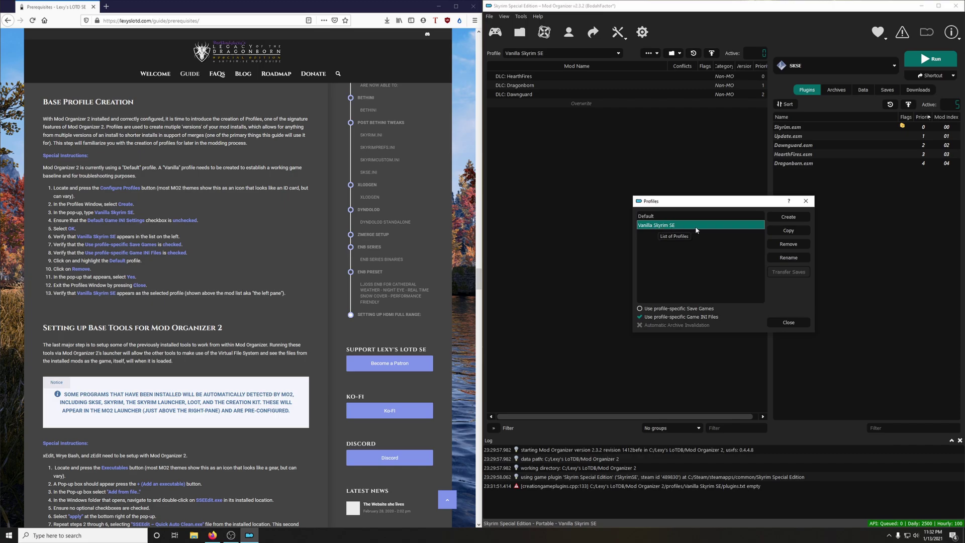
click(686, 308)
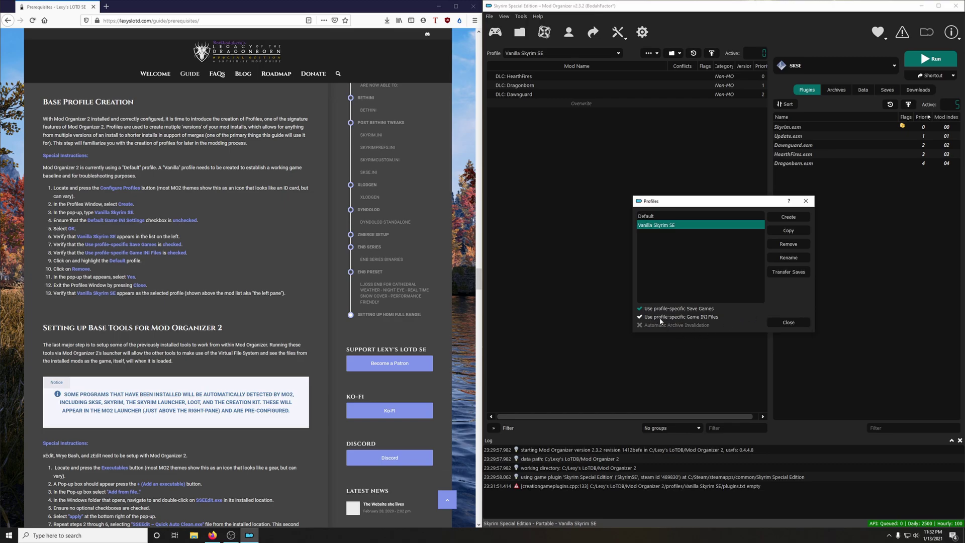
- Remove the Default profile and close the Profiles window
click(662, 215)
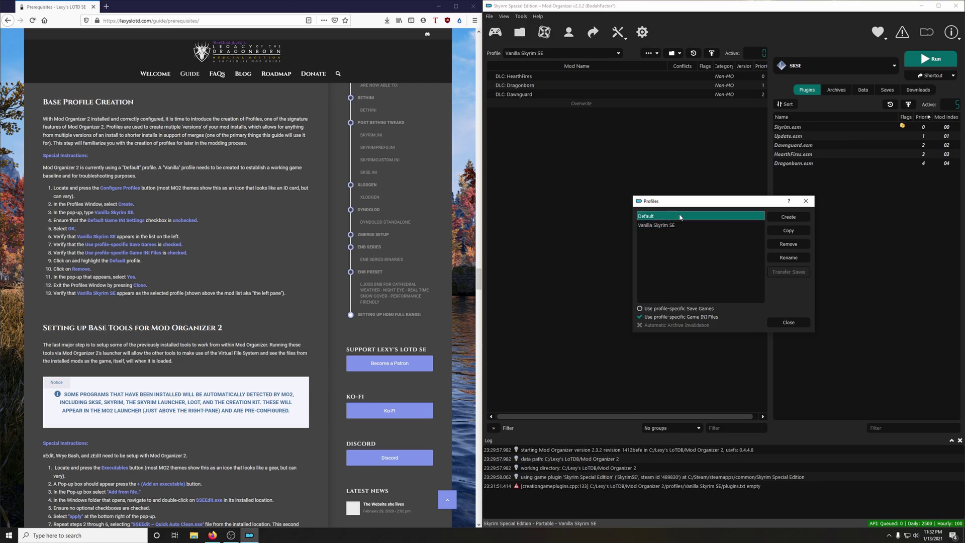
click(769, 244)
click(785, 282)
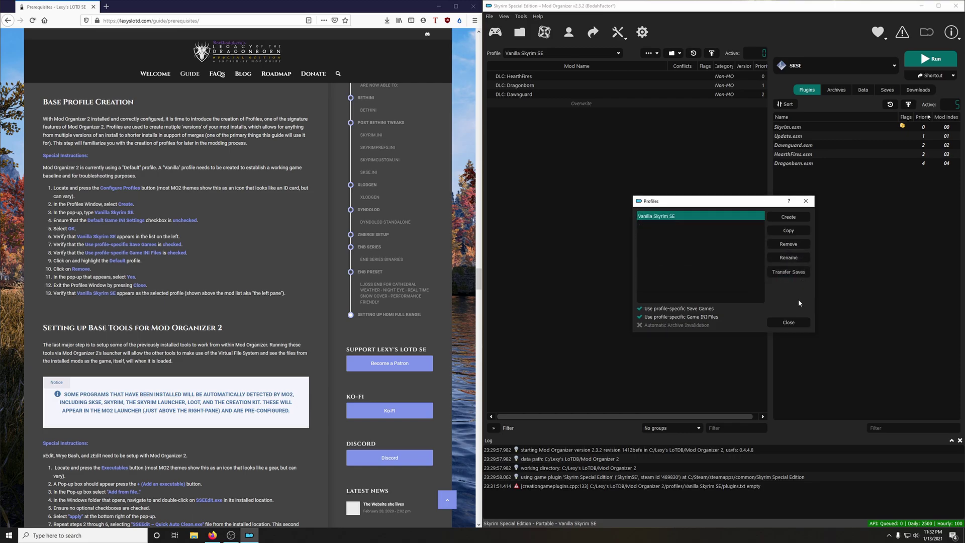
click(789, 324)
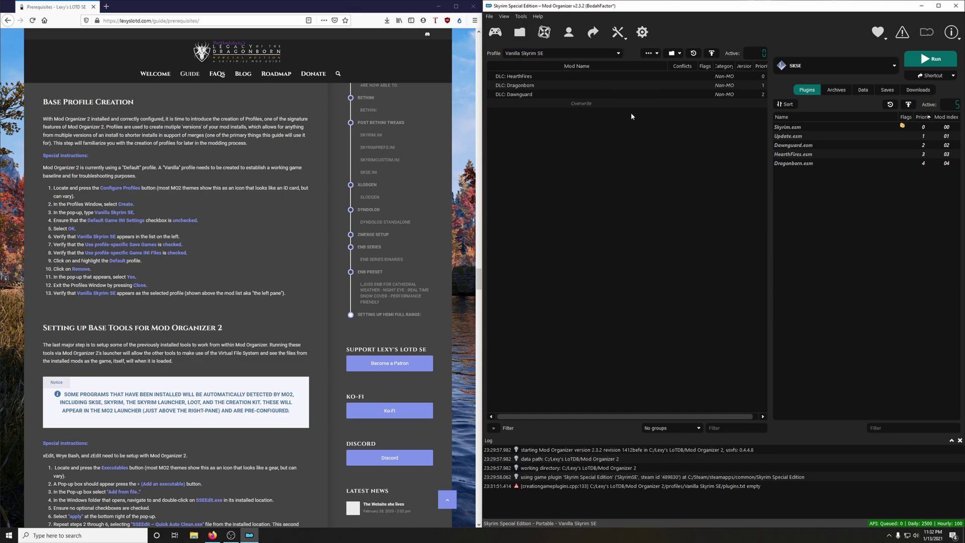
- Scroll the guide to Setting up Base Tools and open MO2's Modify Executables window
scroll(226, 301, down, 4)
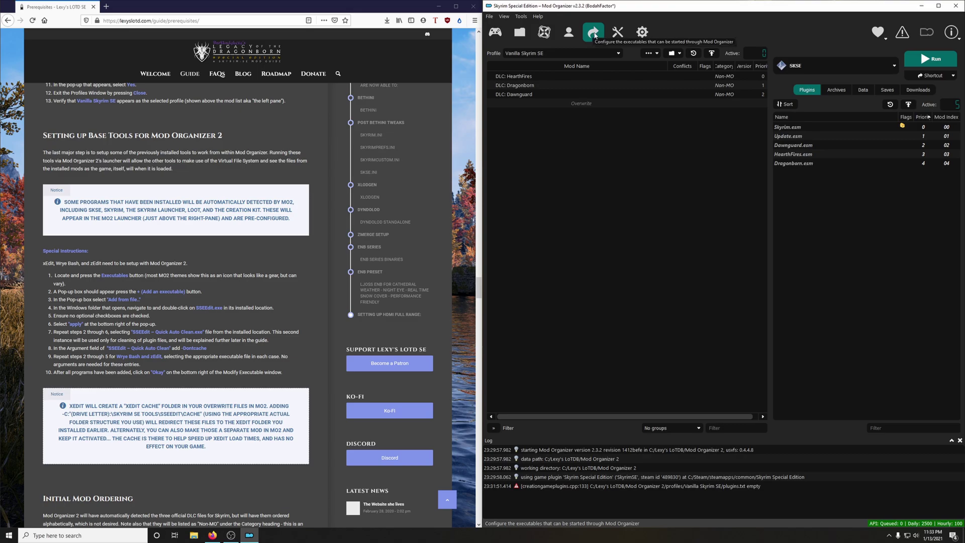
click(816, 65)
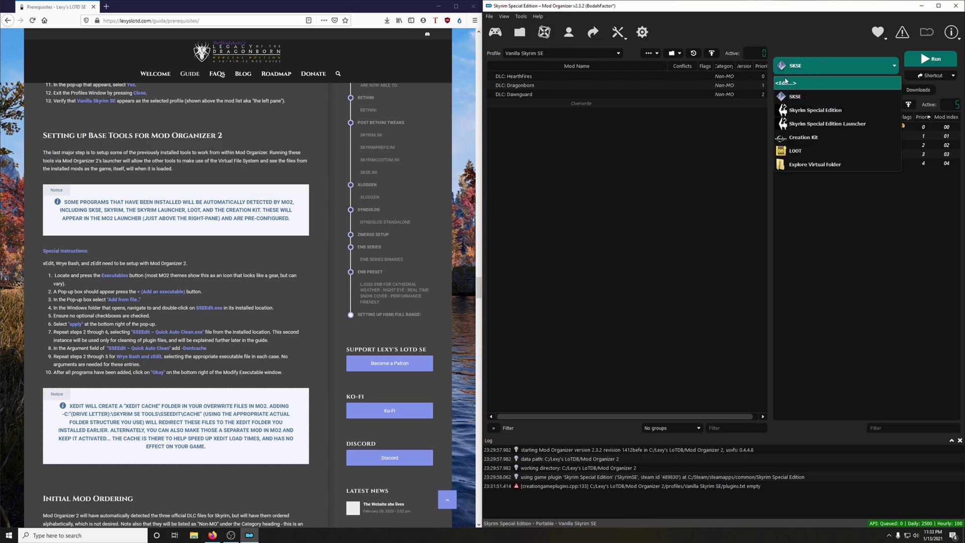
click(627, 171)
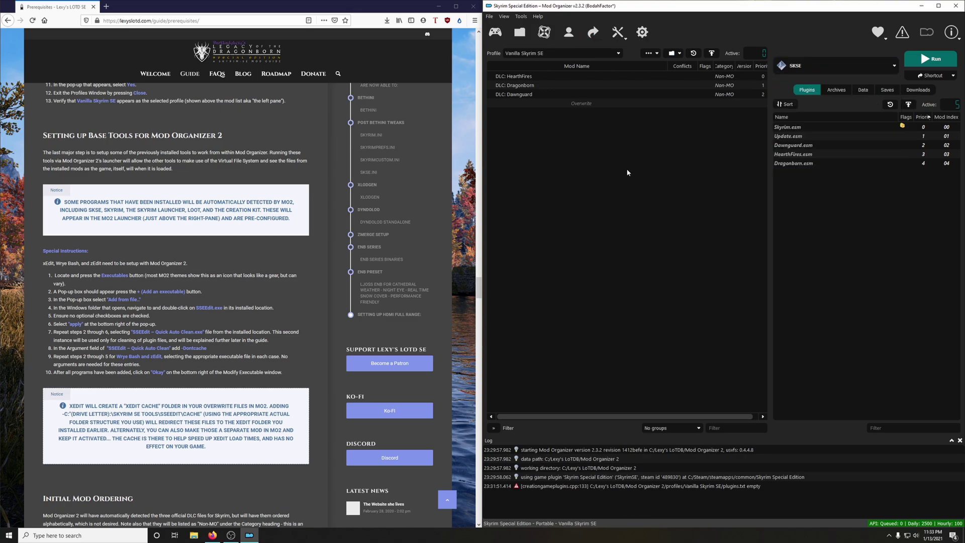
click(591, 33)
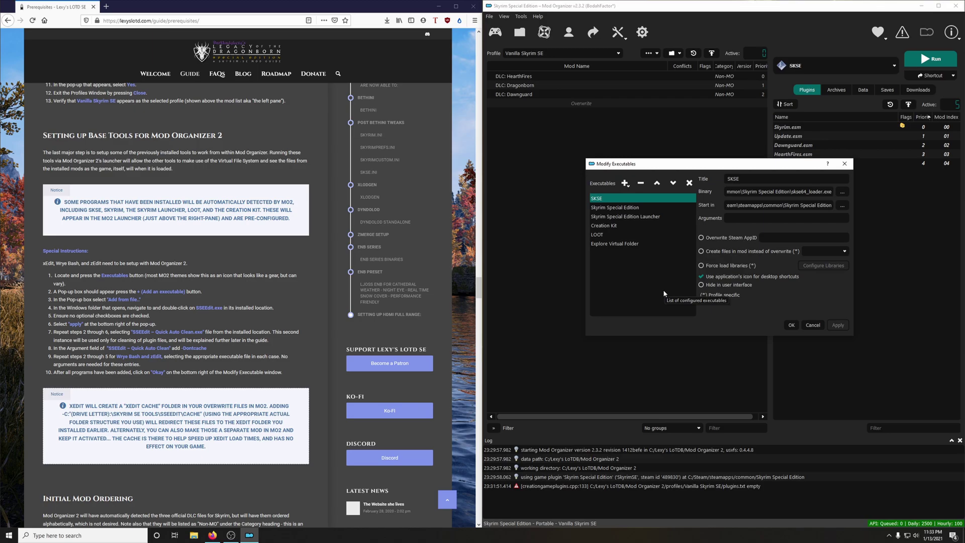
- Add SSEEdit.exe from C:\Lexy's LoTDB\SSEedit as a new executable and apply it
click(623, 184)
click(636, 200)
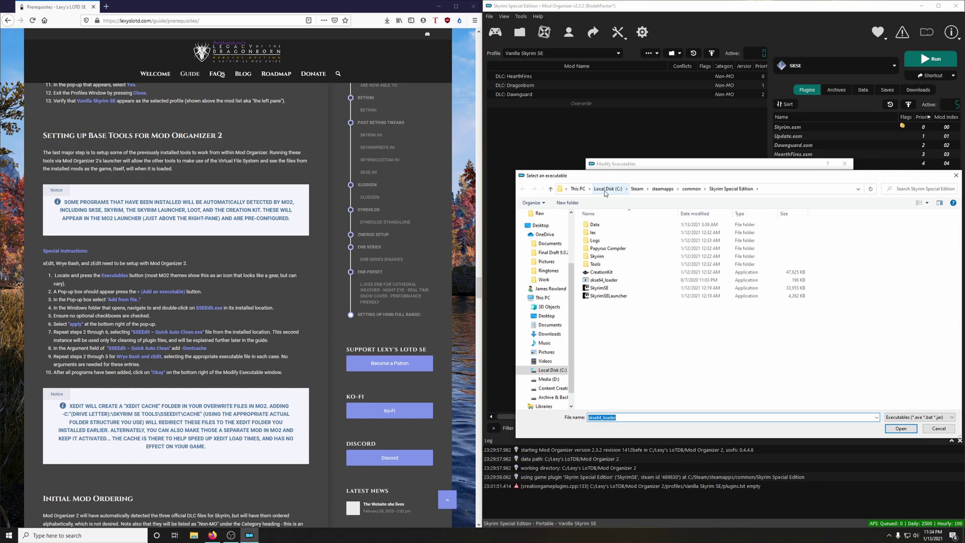
click(605, 192)
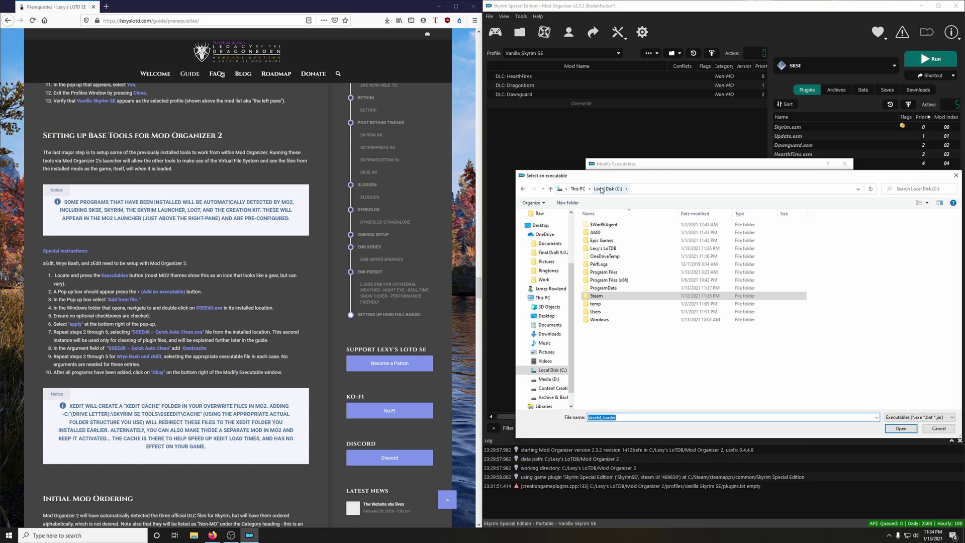
double_click(603, 249)
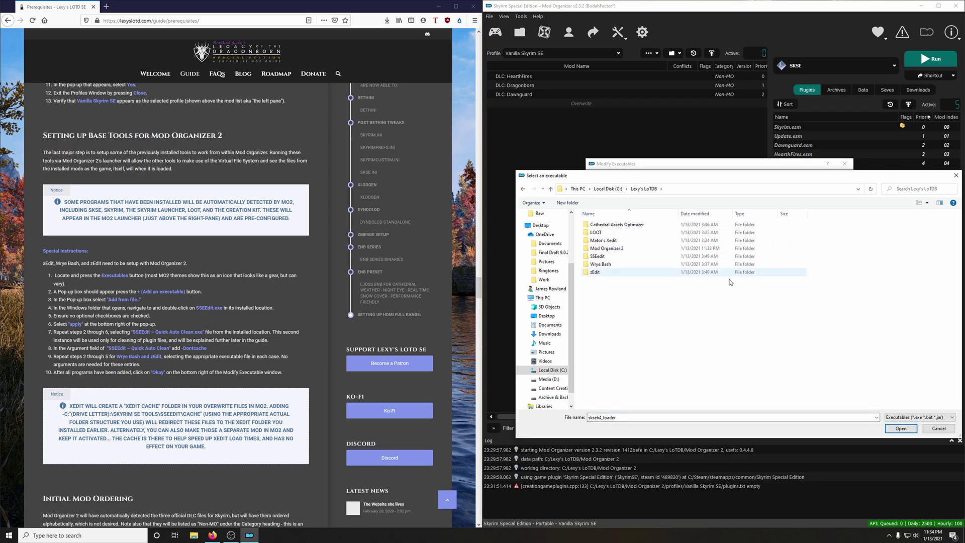
click(596, 257)
double_click(596, 257)
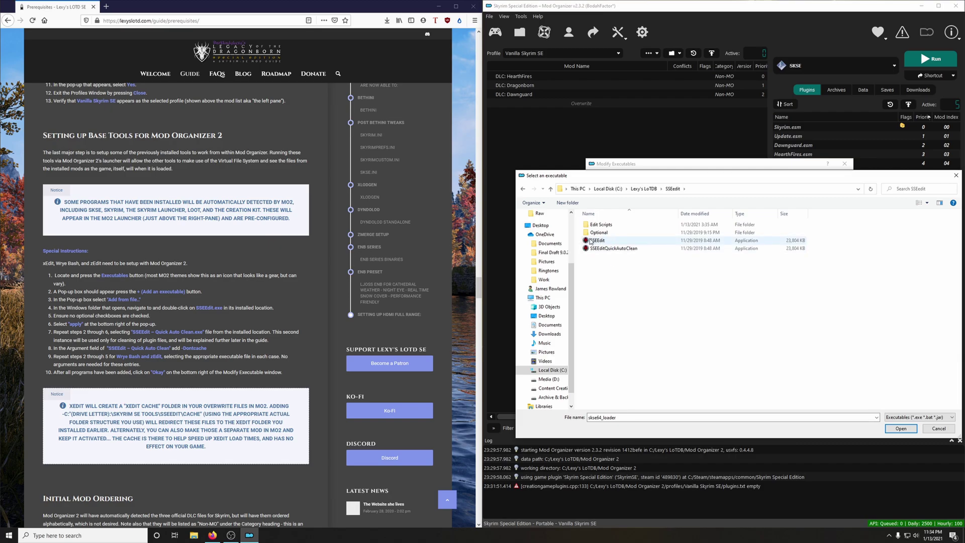
click(597, 242)
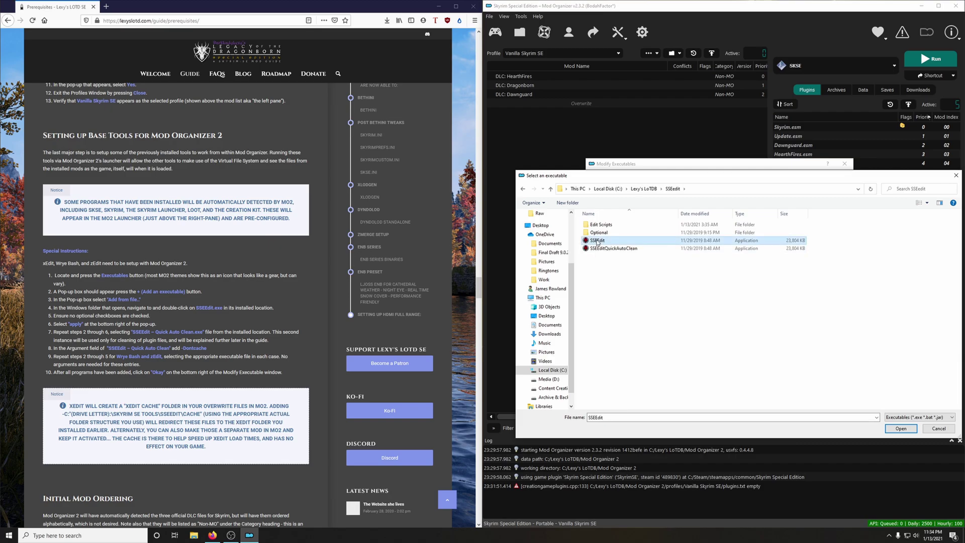
click(899, 429)
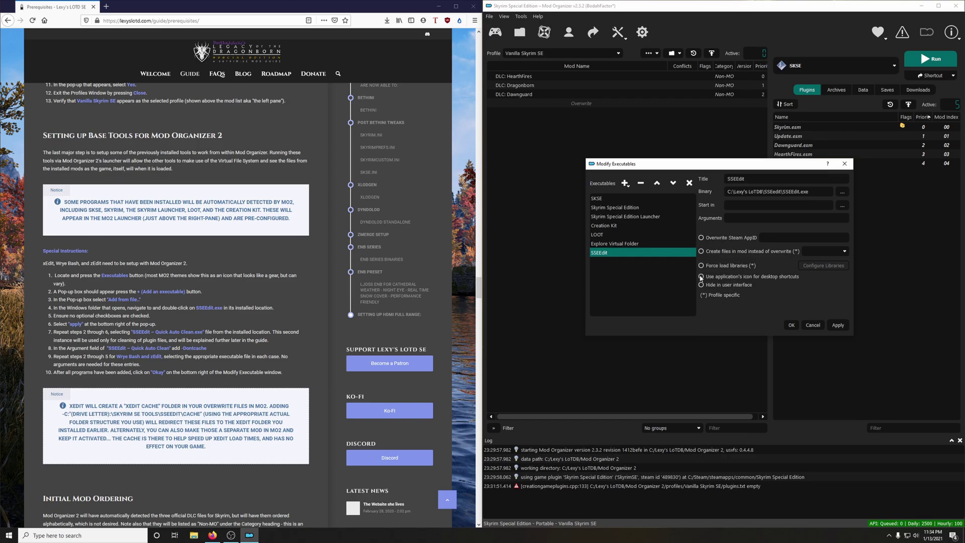
click(838, 324)
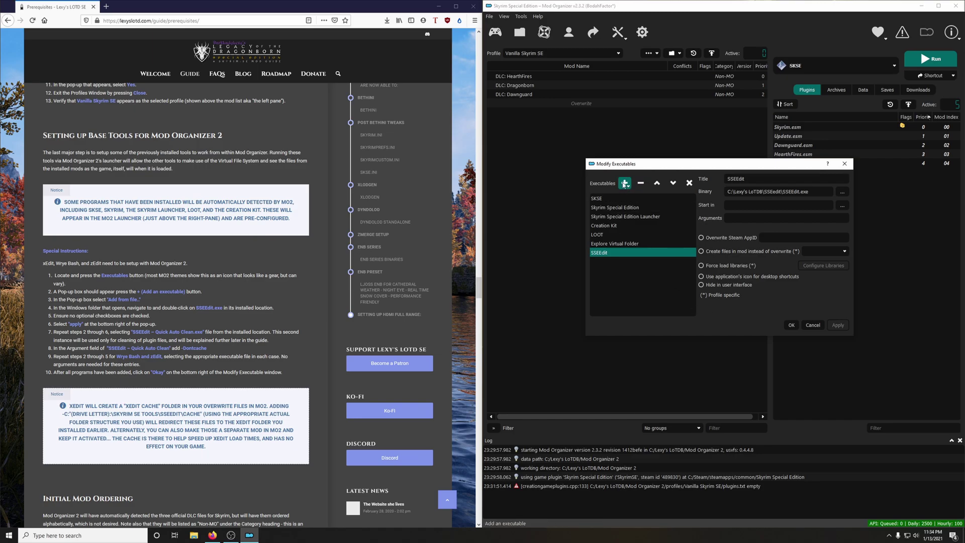
- Add SSEEditQuickAutoClean.exe as another executable
click(624, 185)
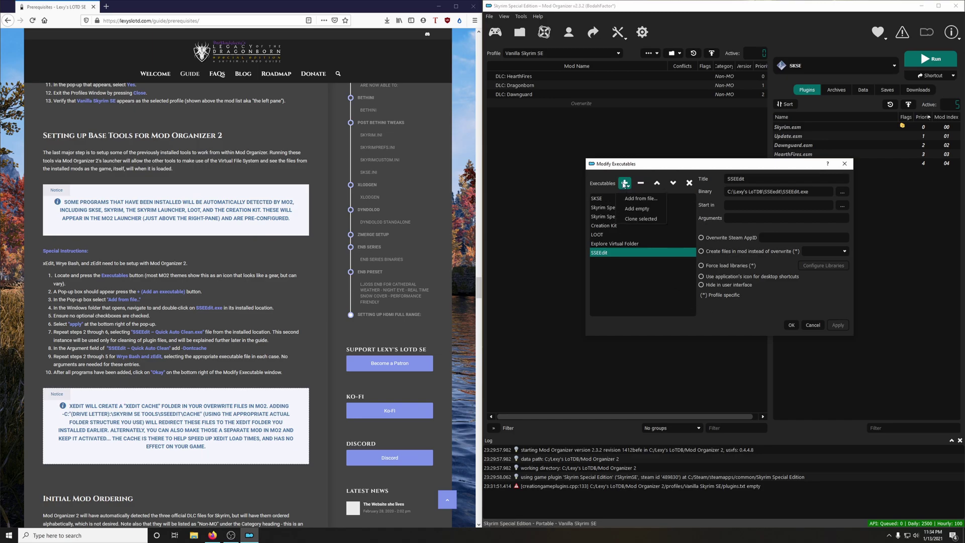
click(637, 201)
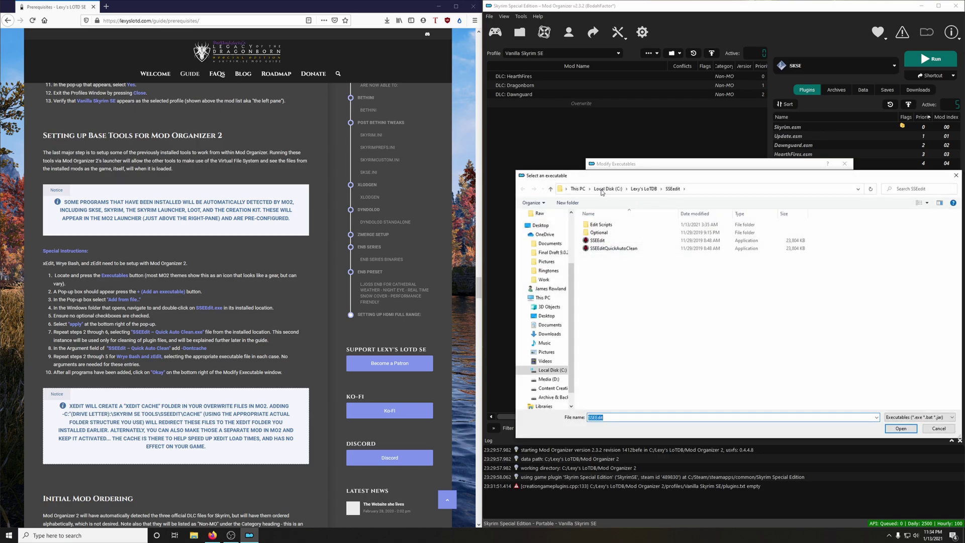
click(613, 248)
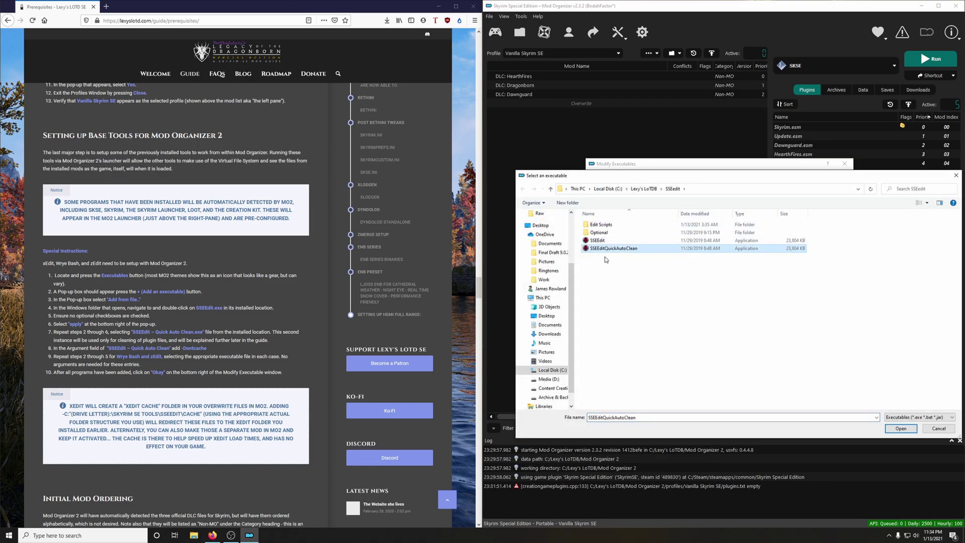
click(901, 428)
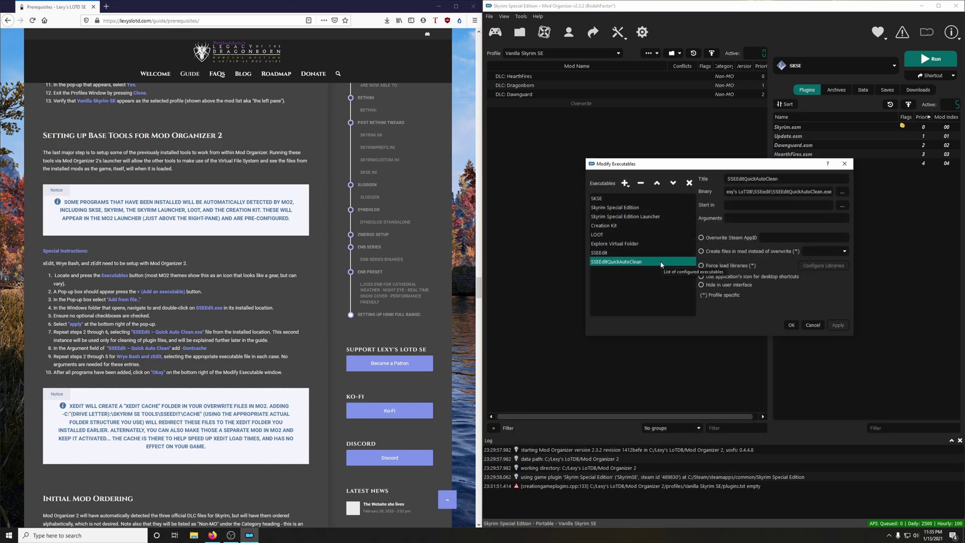
- Give SSEEditQuickAutoClean the -Dontcache argument and apply the change
click(756, 216)
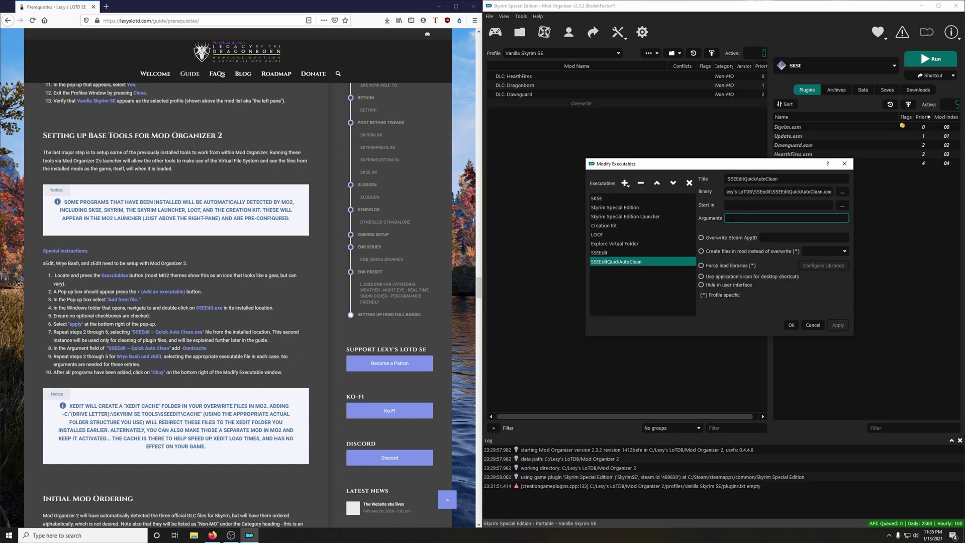
text(-Dontc)
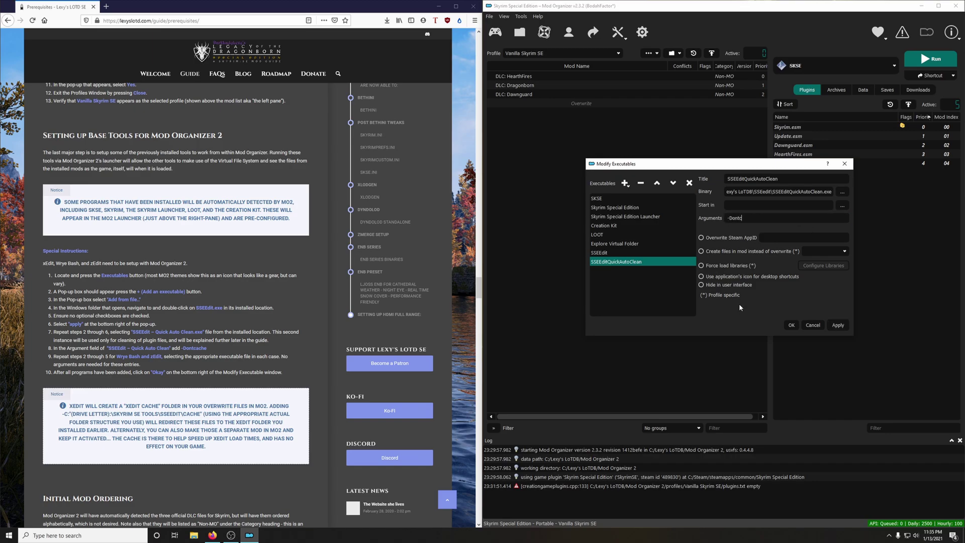
text(ache)
click(842, 325)
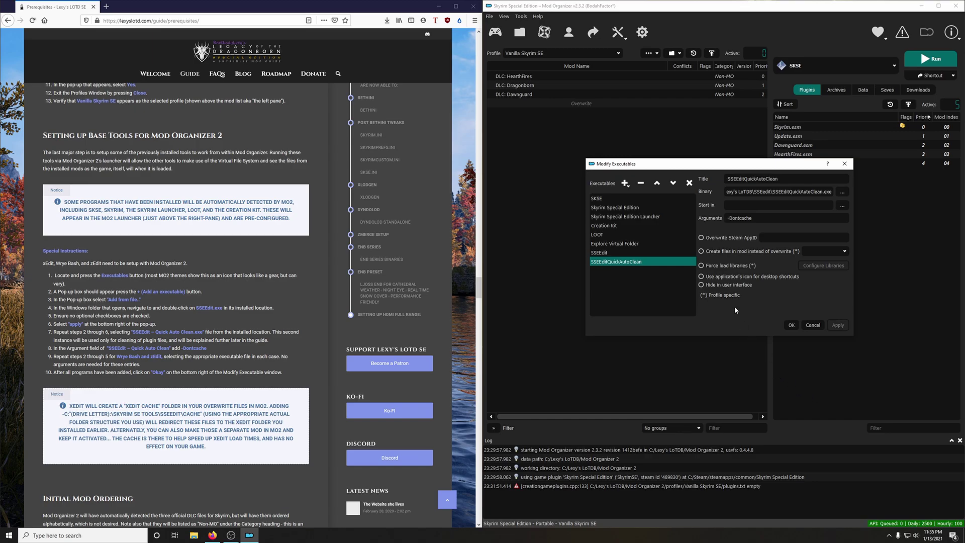
- Add Wrye Bash.exe from its Lexy's LoTDB folder as an executable and apply it
click(625, 184)
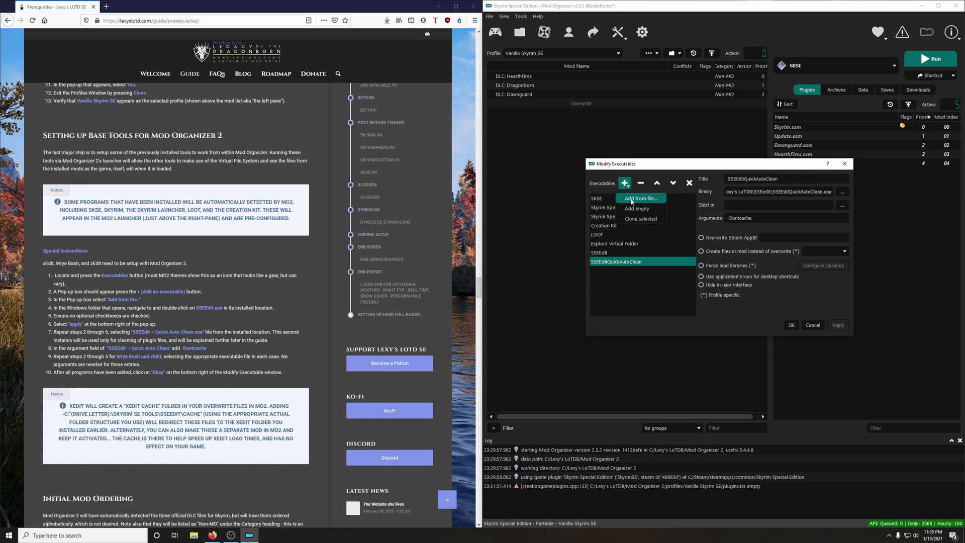
click(631, 200)
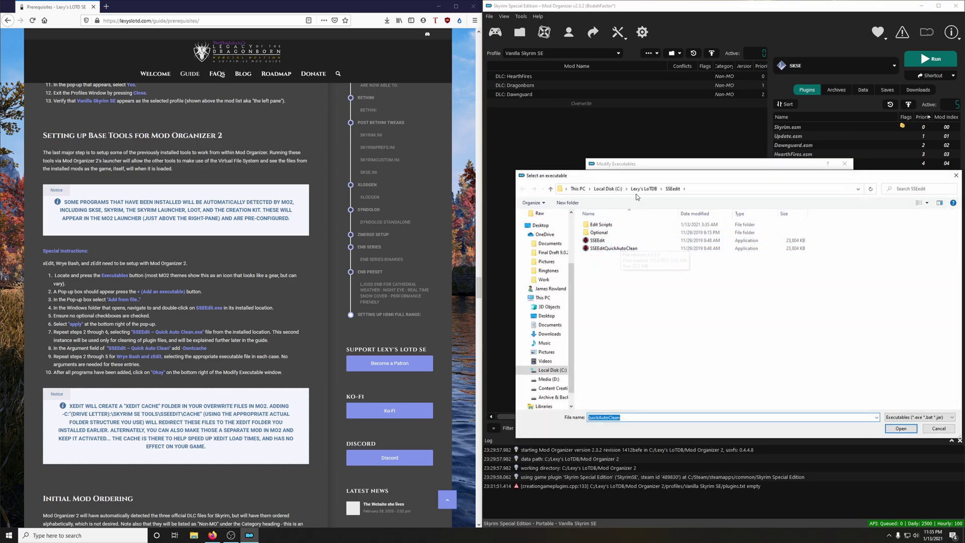
click(642, 194)
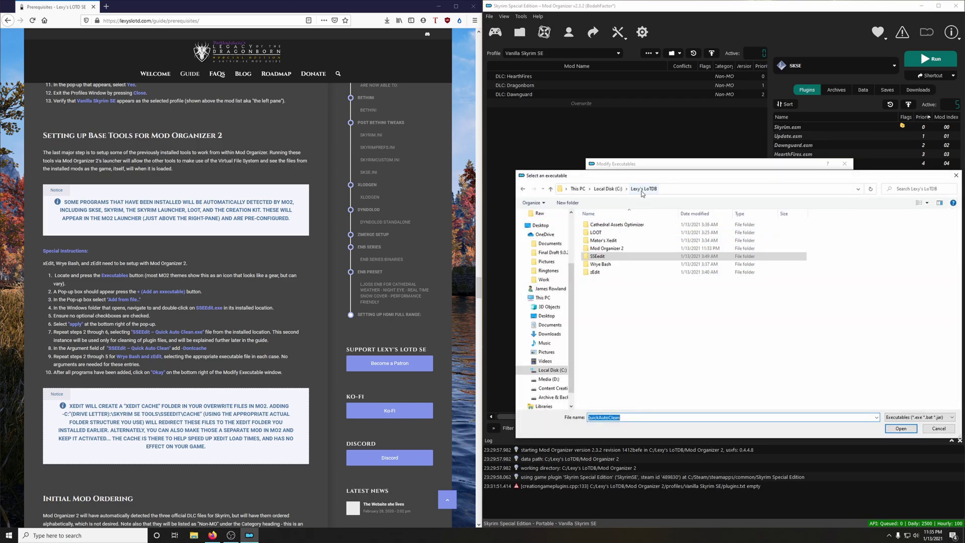
double_click(601, 264)
click(602, 264)
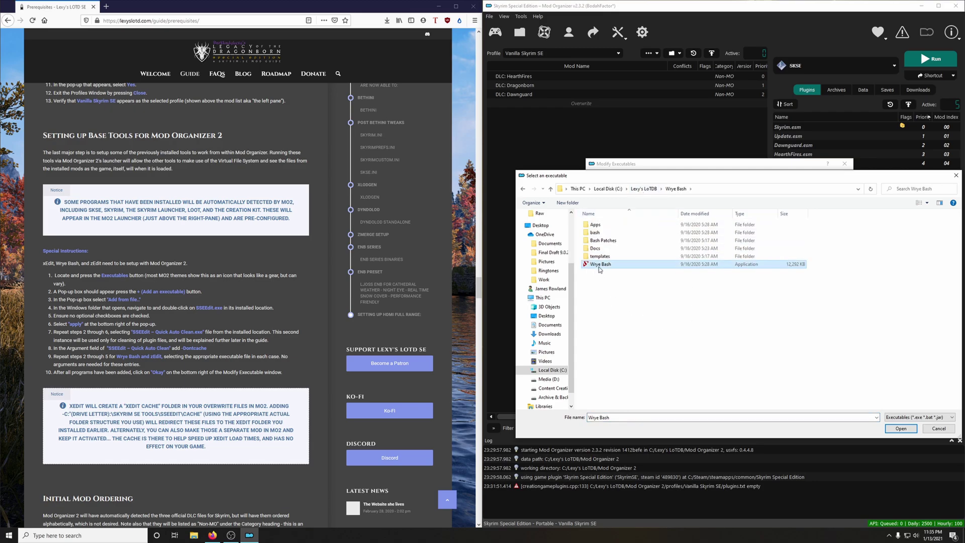
click(900, 430)
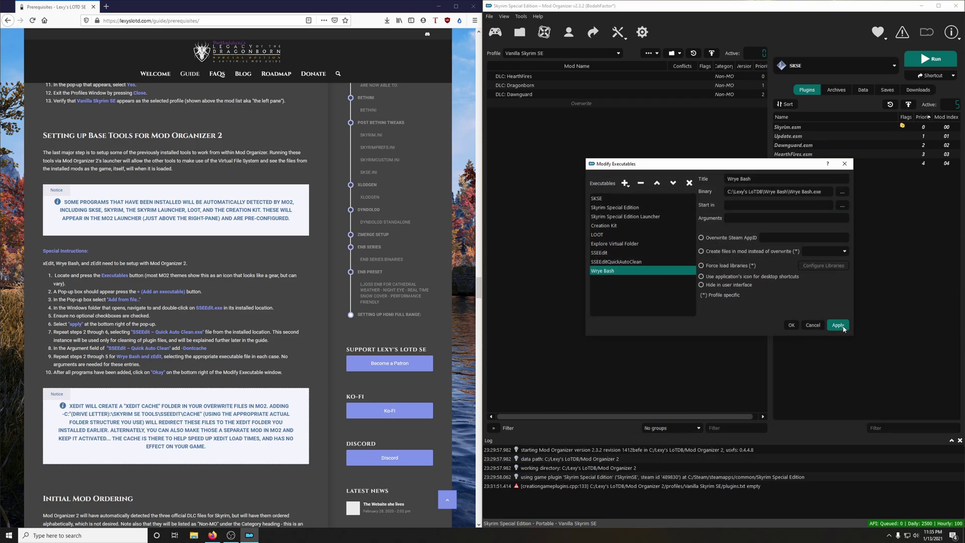
click(843, 327)
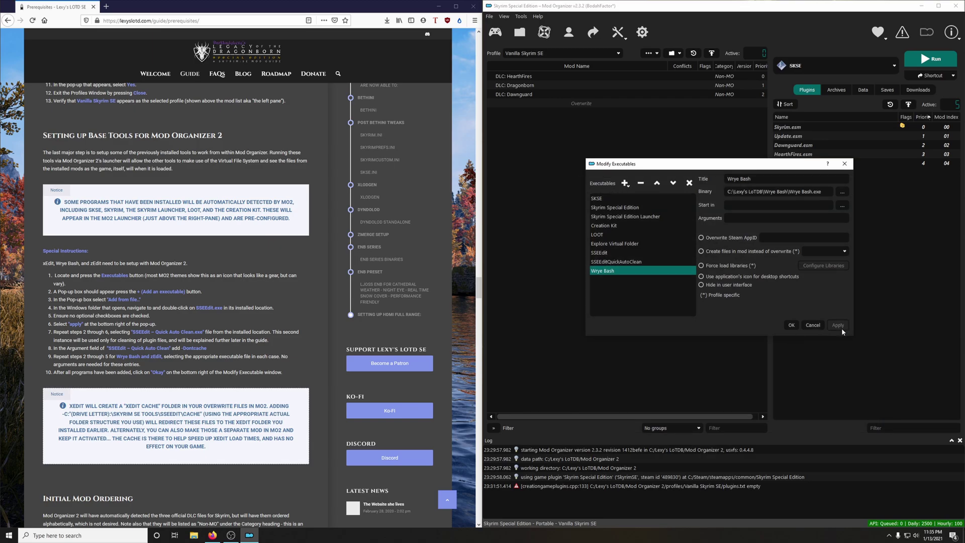
- Add zEdit.exe from its Lexy's LoTDB folder as an executable and apply it
click(623, 184)
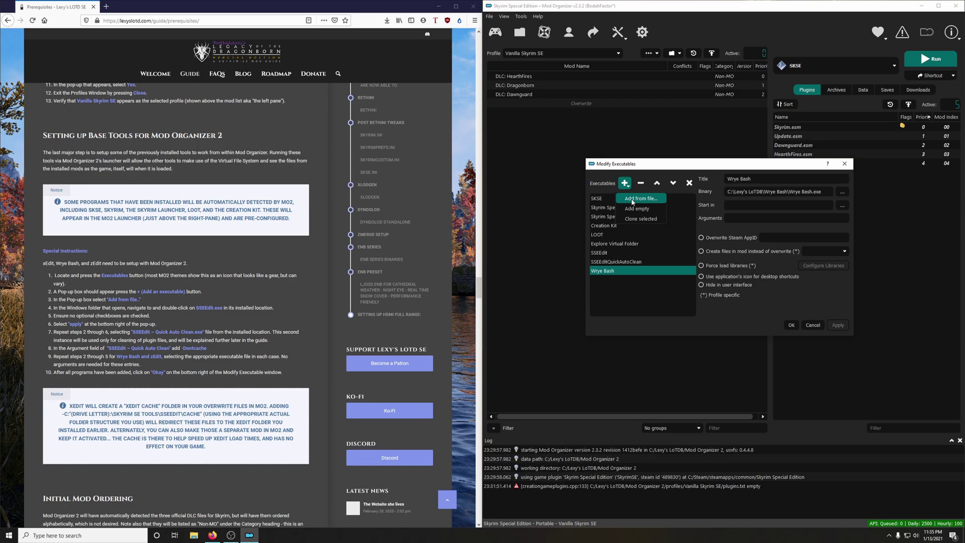
click(631, 199)
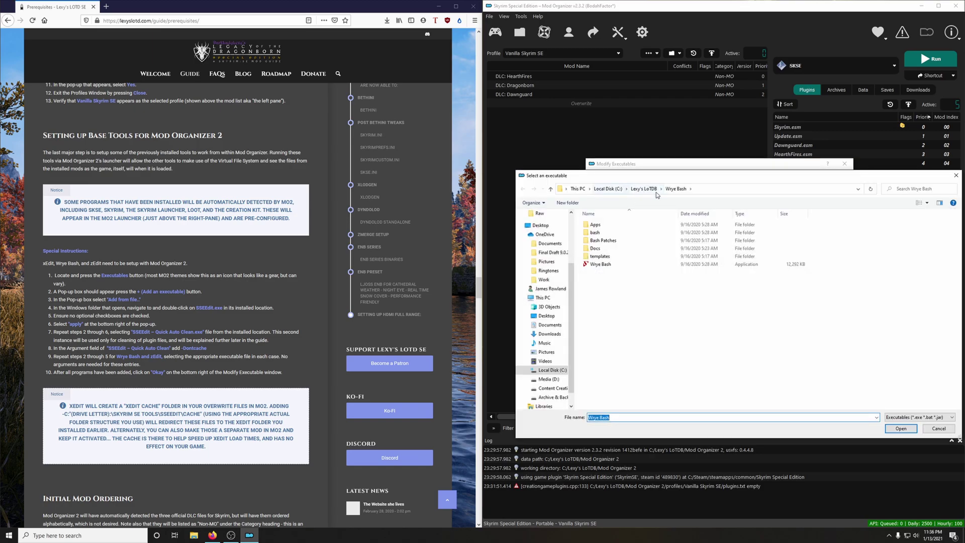
click(644, 189)
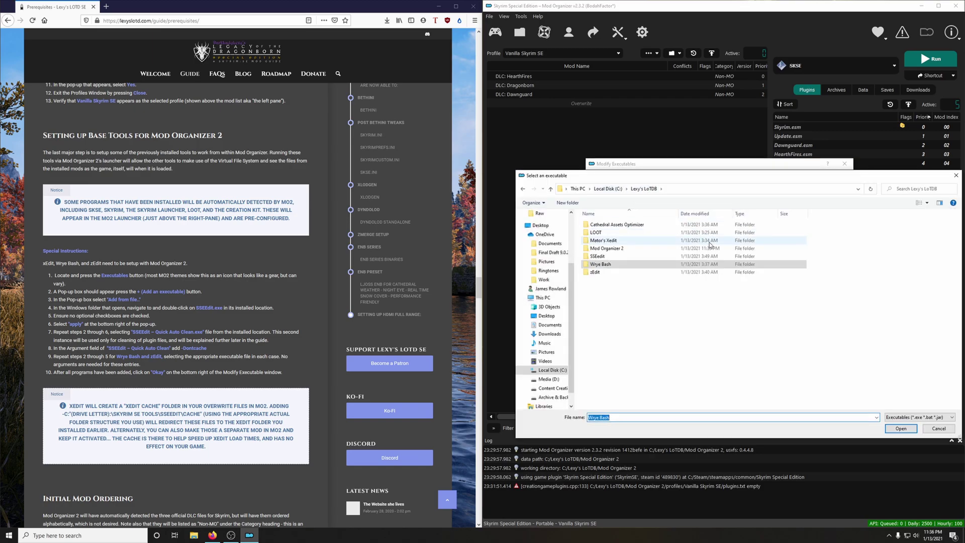
double_click(597, 272)
click(603, 290)
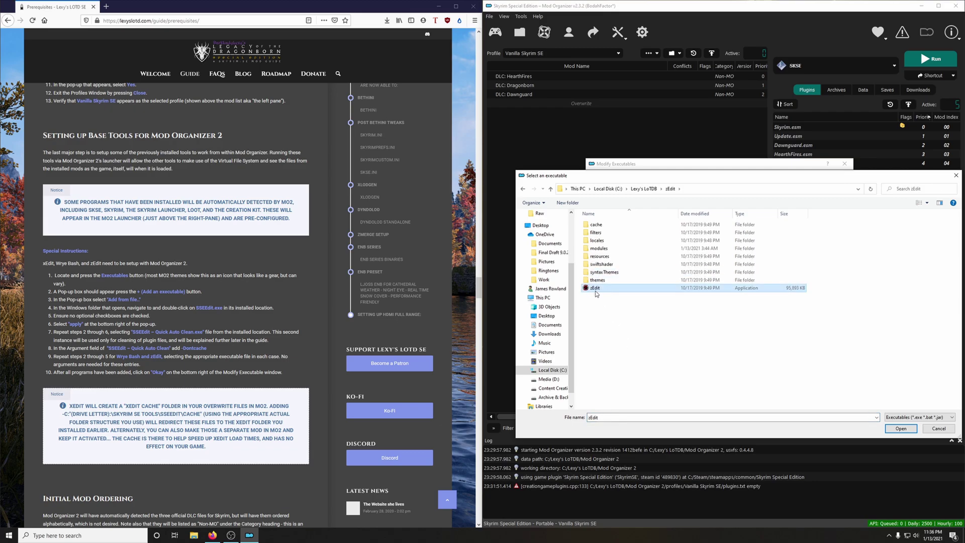
click(900, 428)
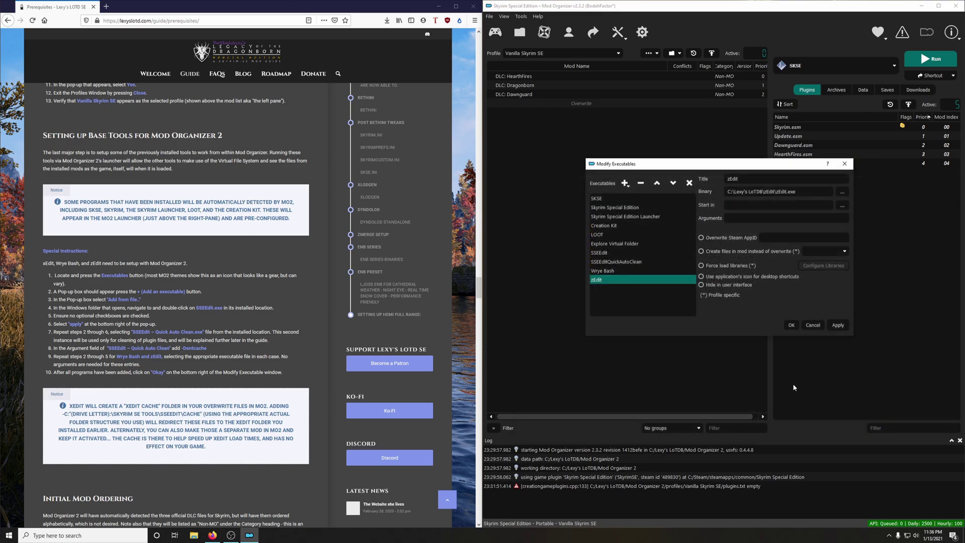
click(837, 325)
- Close Modify Executables with OK and move DLC: Dawnguard above HearthFires and Dragonborn
click(790, 325)
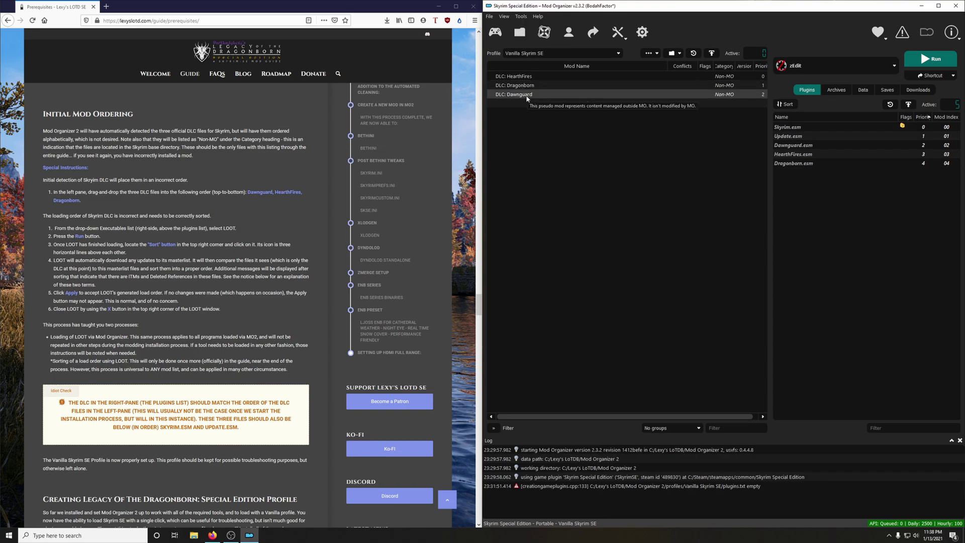
drag(522, 94, 535, 76)
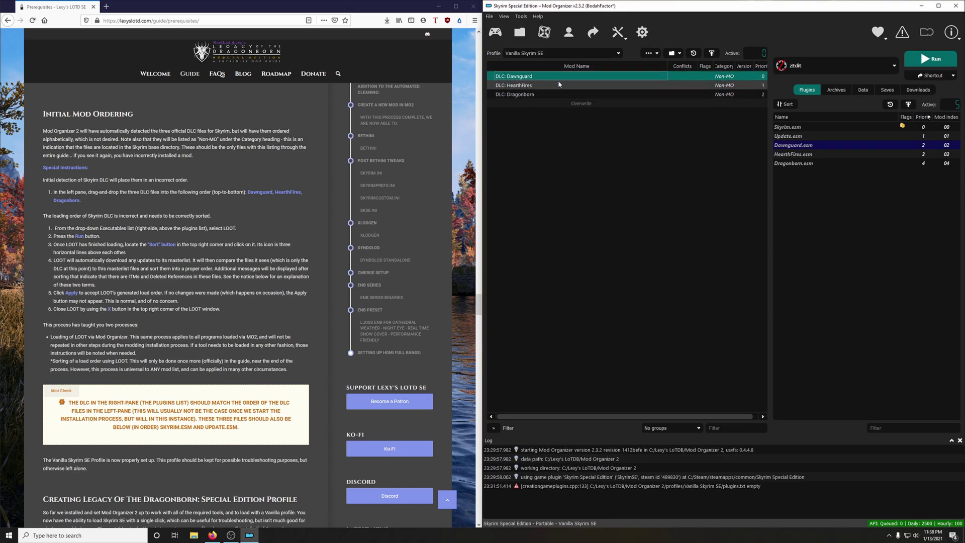
click(541, 88)
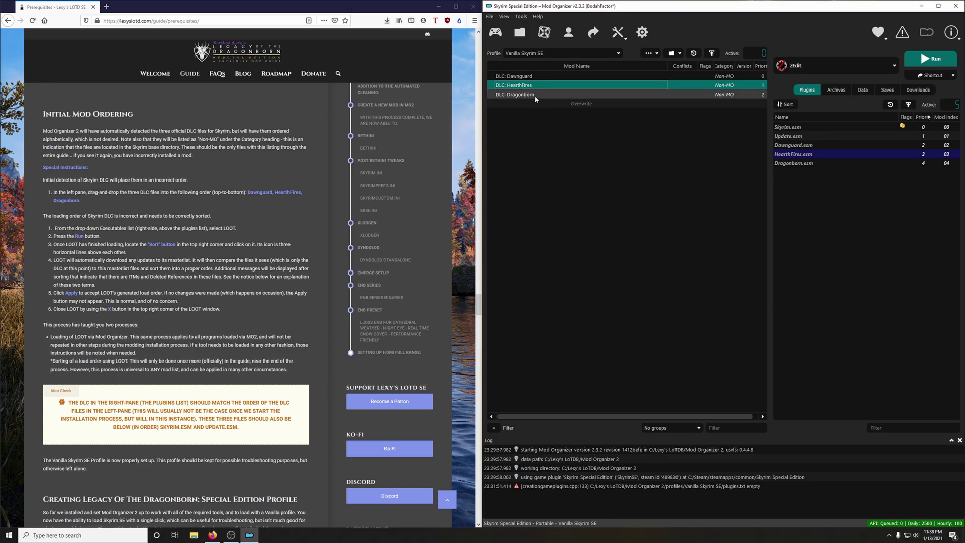
click(546, 95)
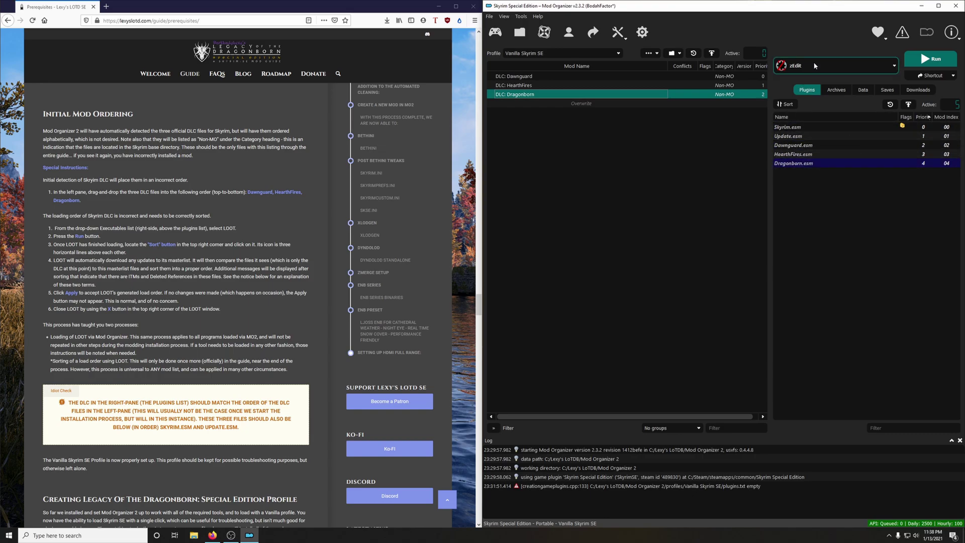
- Run LOOT from the executables dropdown, sort the plugins, then close LOOT
scroll(782, 66, up, 2)
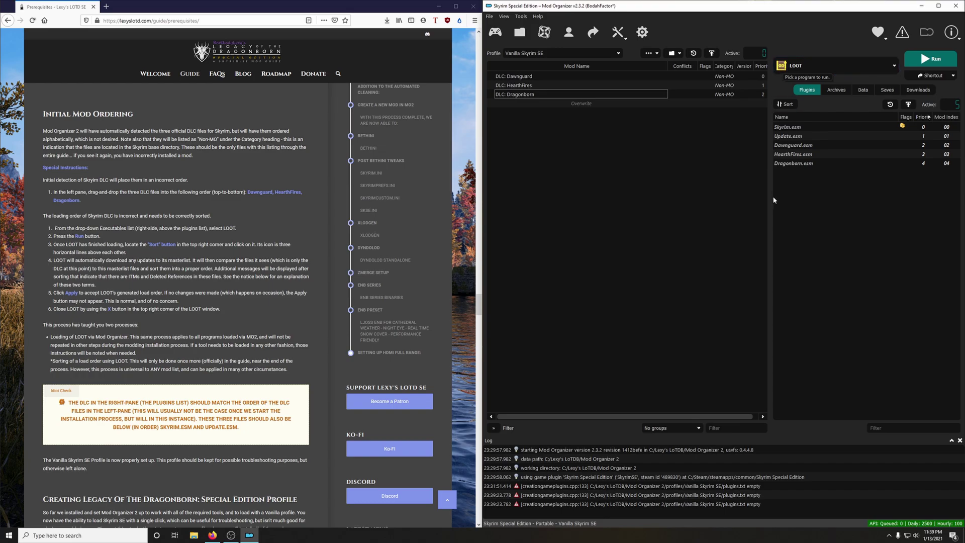
click(816, 68)
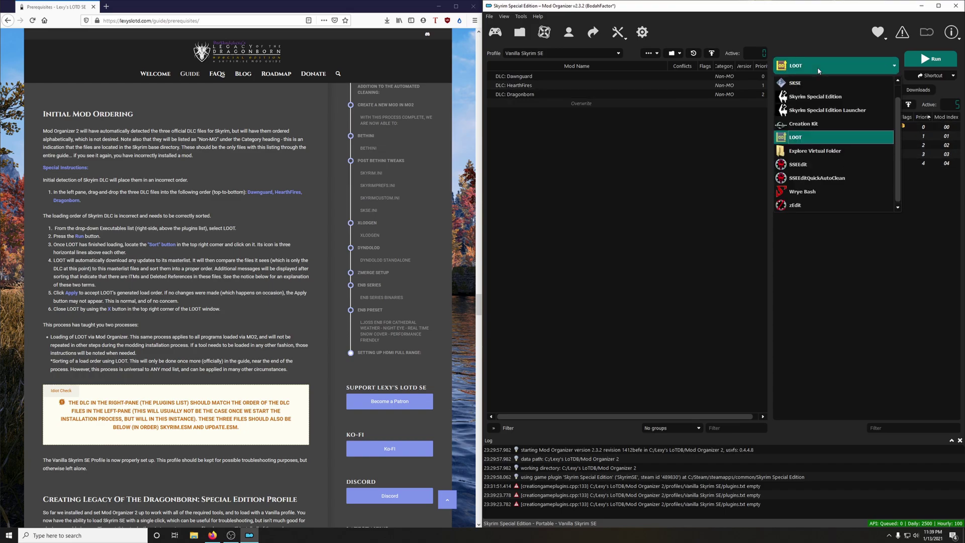
click(811, 144)
click(935, 60)
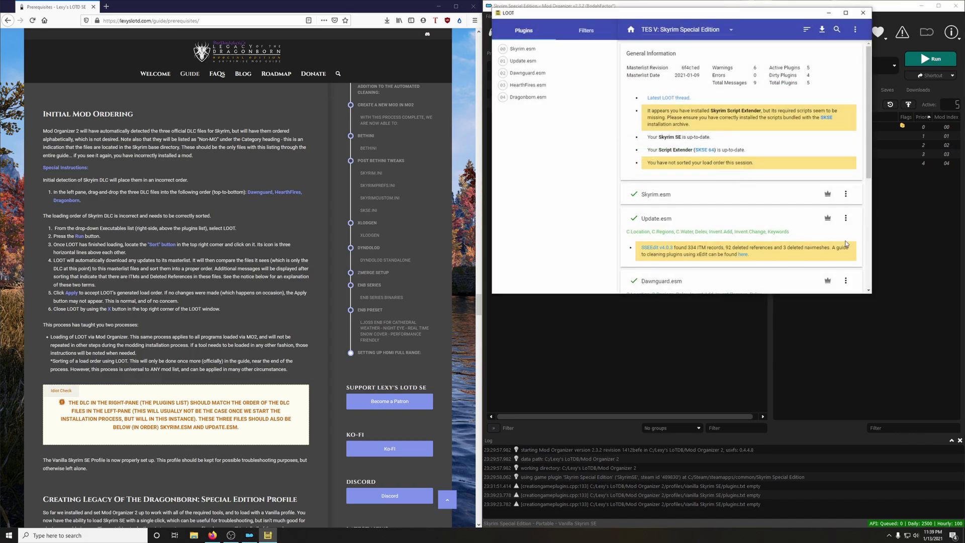
click(806, 32)
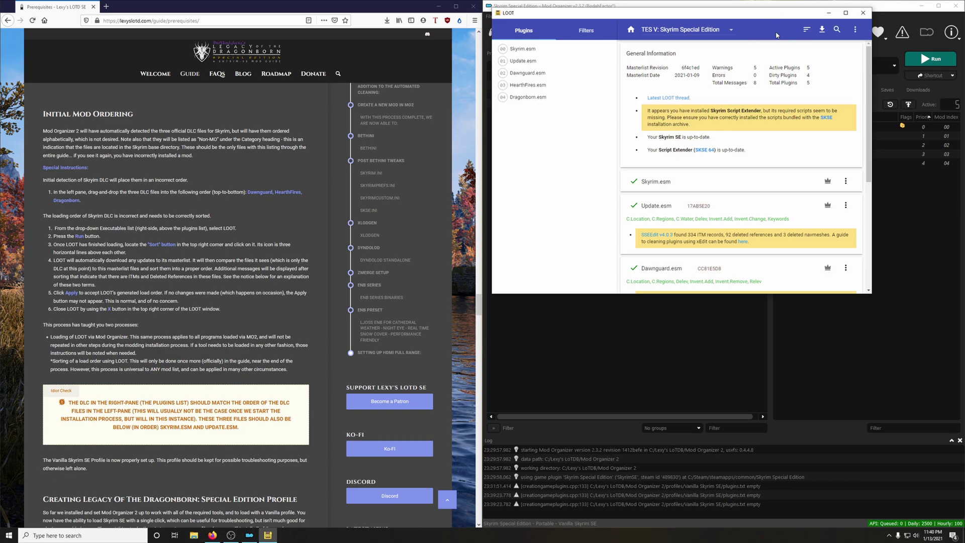
click(862, 14)
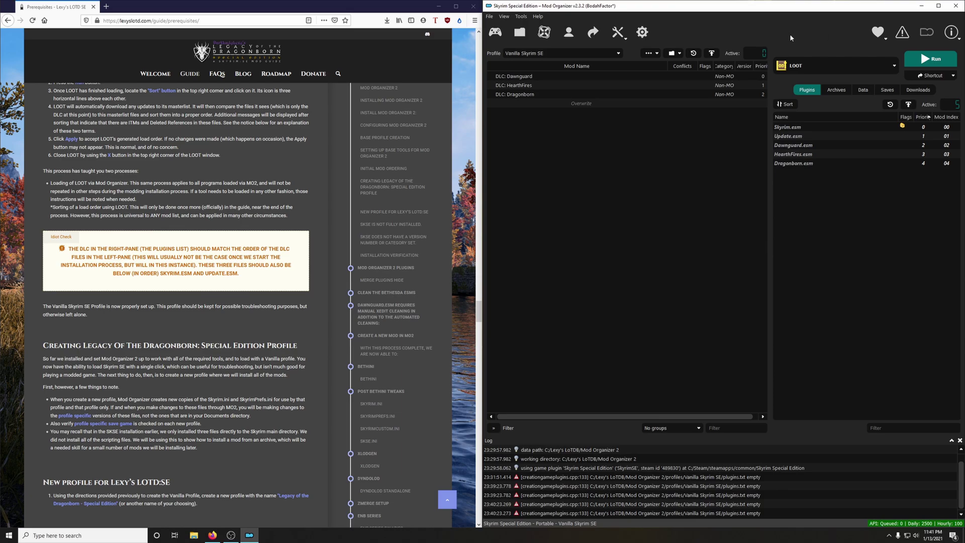
- Check the executables dropdown, leaving SKSE selected as the program to launch
click(840, 71)
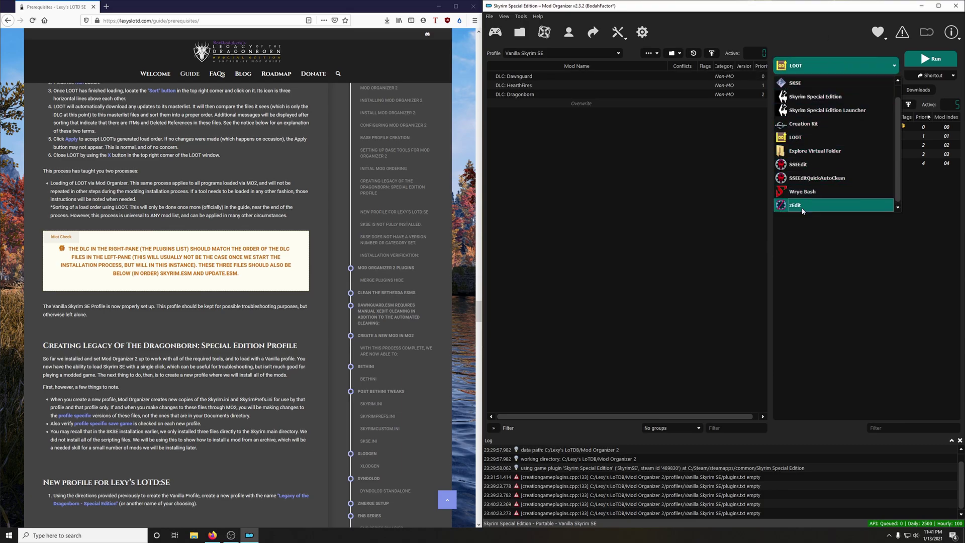
click(809, 68)
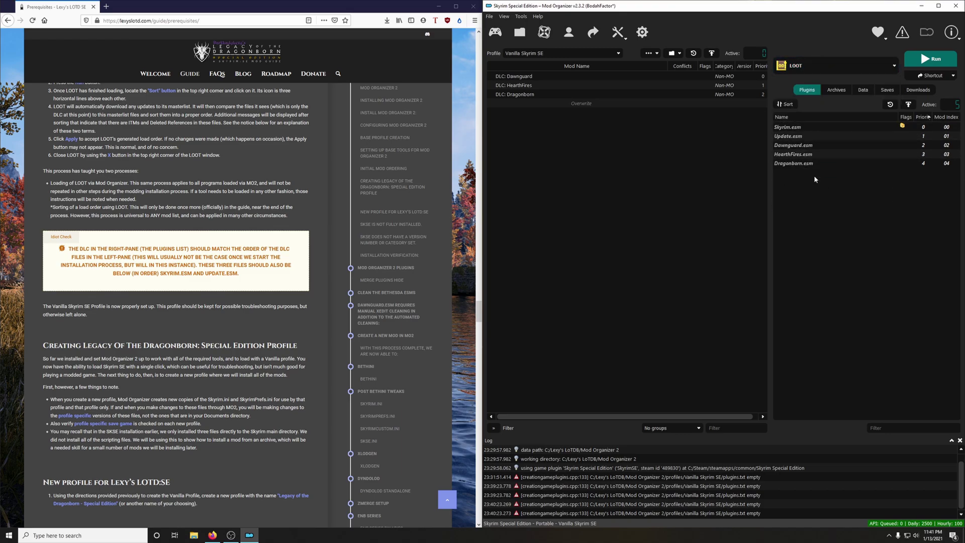
scroll(176, 301, down, 5)
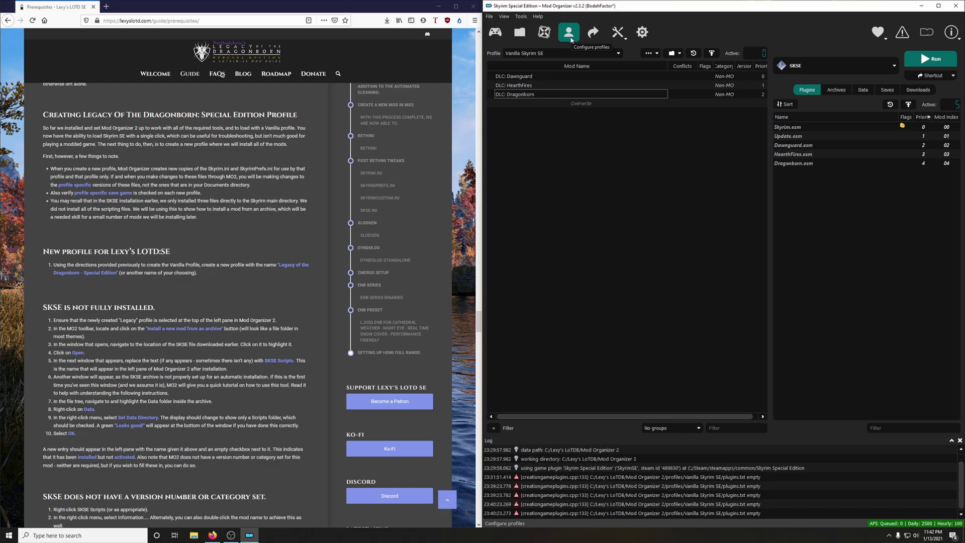
- Create the profile 'Legacy of the Dragonborn - Special Edition' and select it from the Profile dropdown
click(571, 39)
click(799, 219)
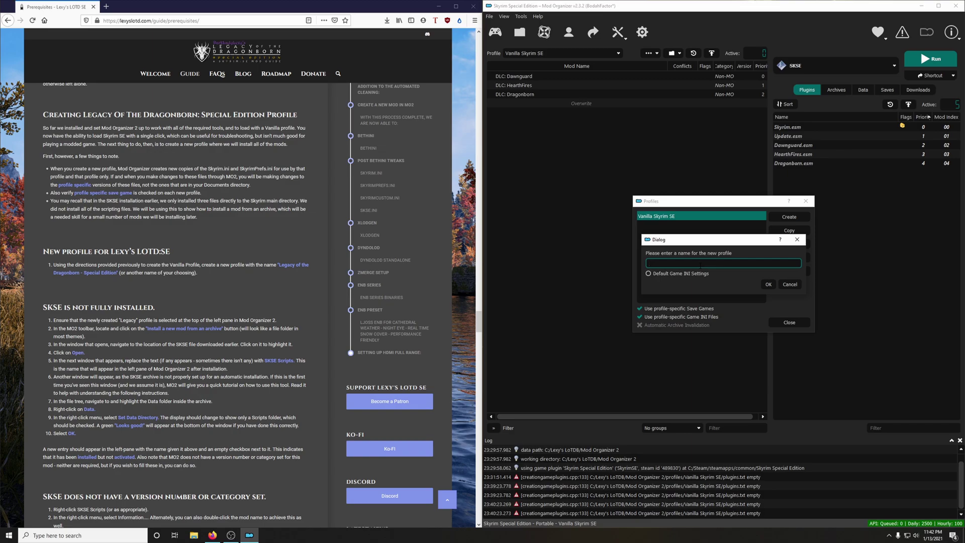
text(Legha)
key(BackSpace)
key(BackSpace)
text(acy of the Dragonborn - Special Edition)
click(768, 286)
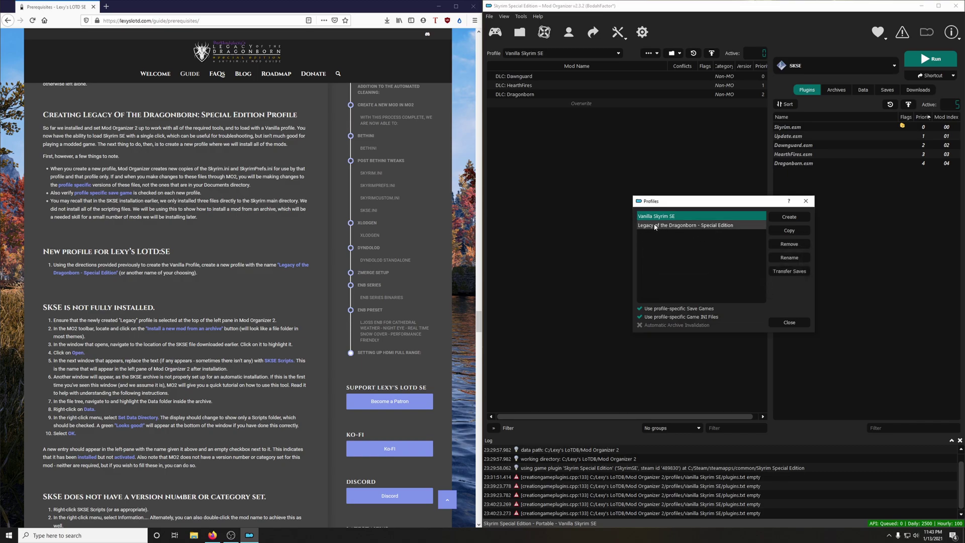
click(668, 226)
click(787, 323)
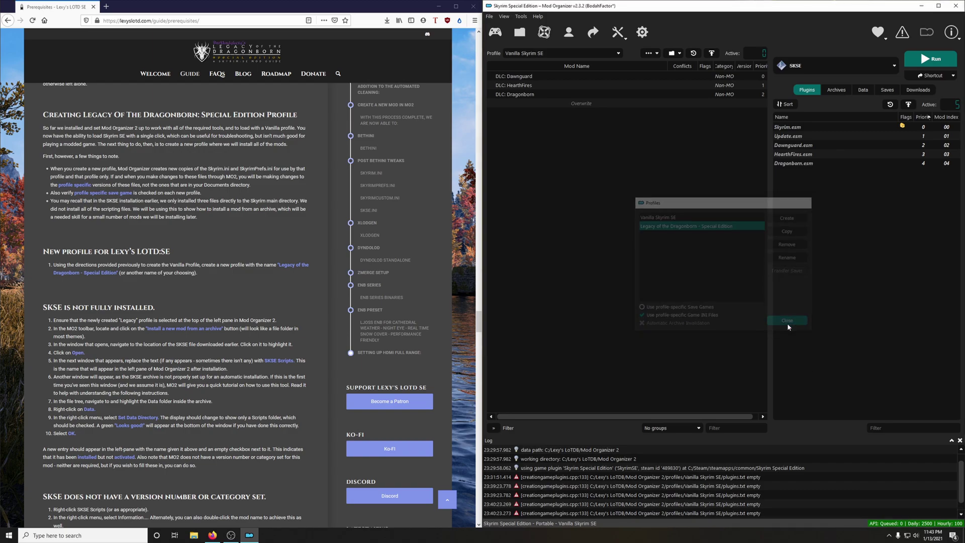
click(562, 55)
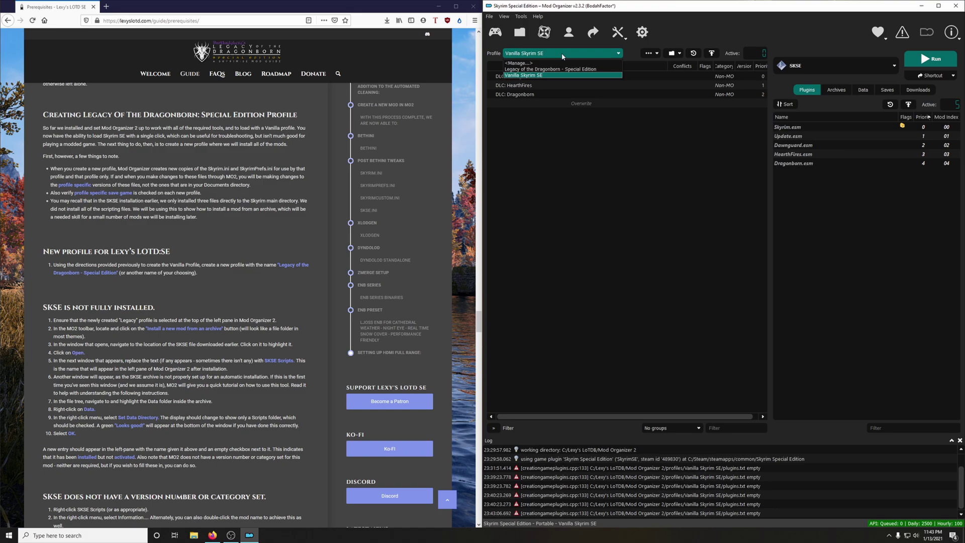
click(528, 70)
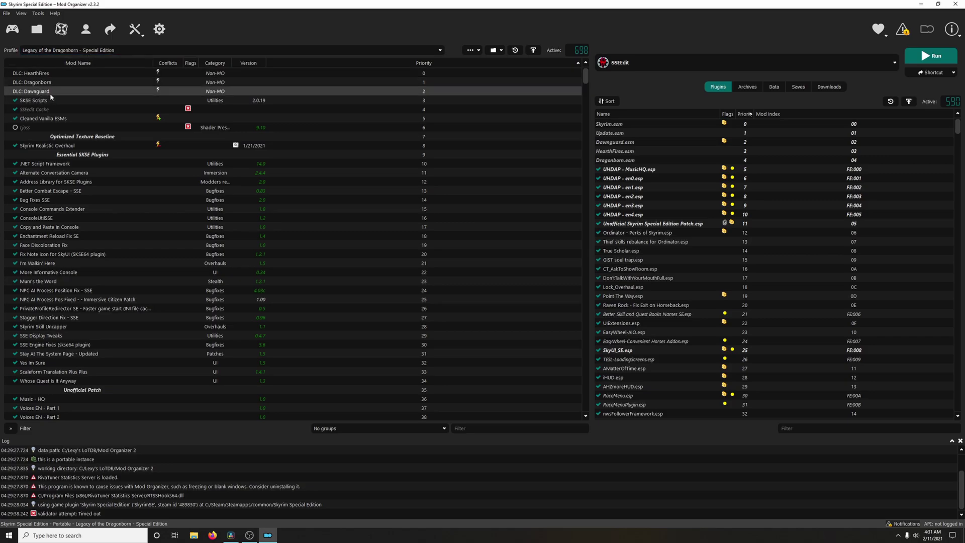
- Move DLC: Dawnguard up in the new profile's mod list
drag(47, 93, 55, 74)
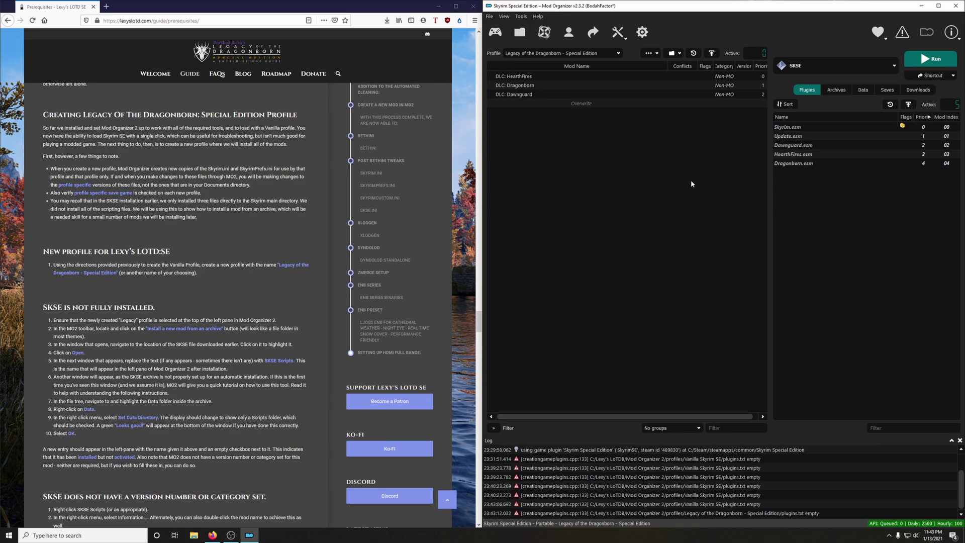
scroll(241, 225, down, 3)
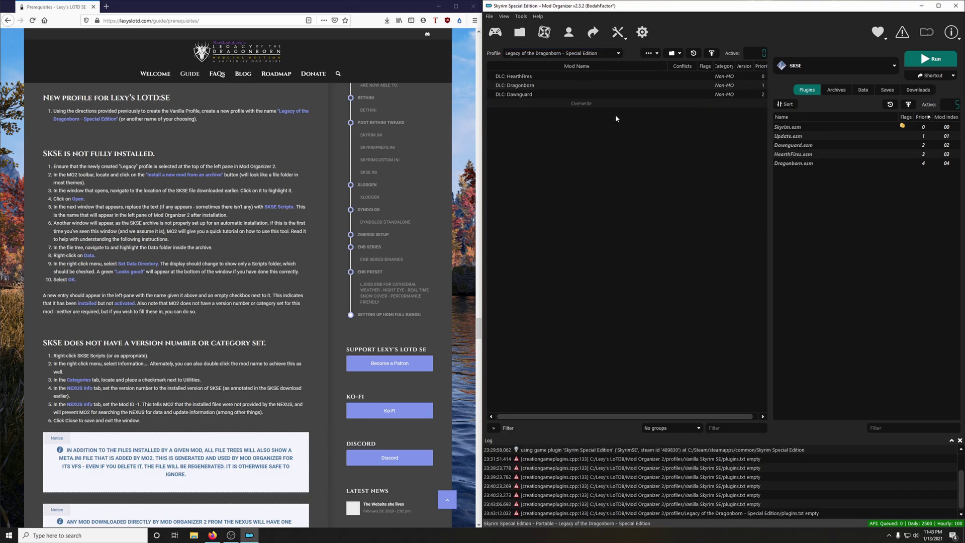
- Open the skse64_2_00_19 archive from Downloads for installation
click(522, 40)
scroll(514, 80, up, 3)
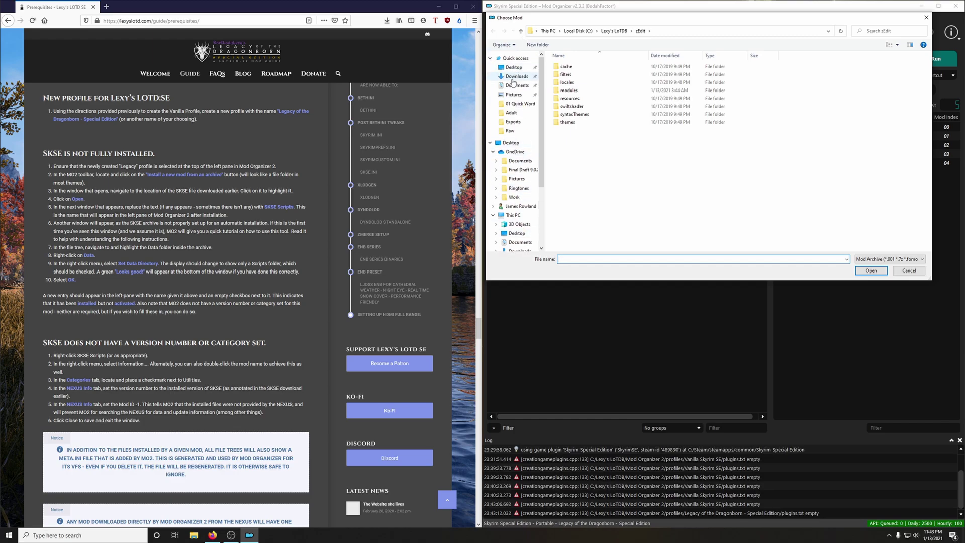
click(514, 77)
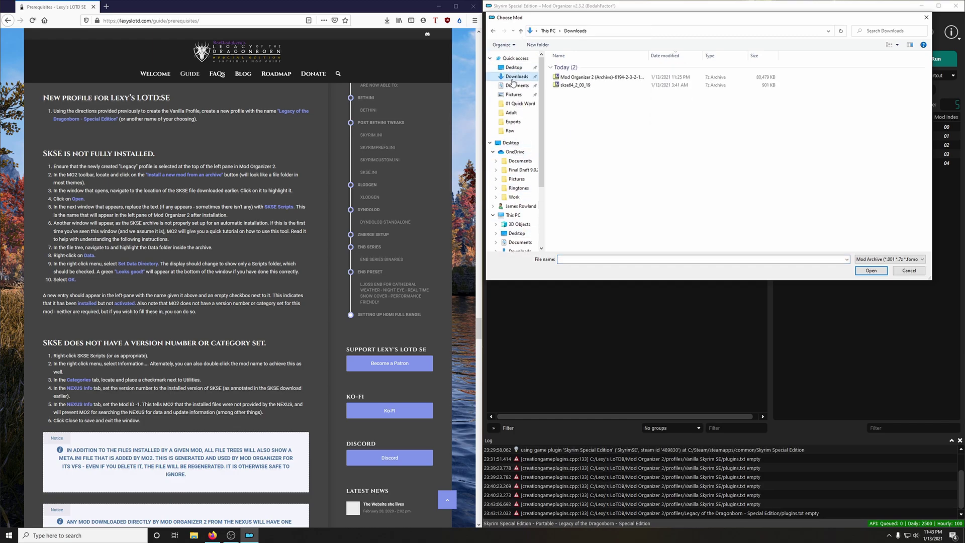
click(574, 86)
click(576, 89)
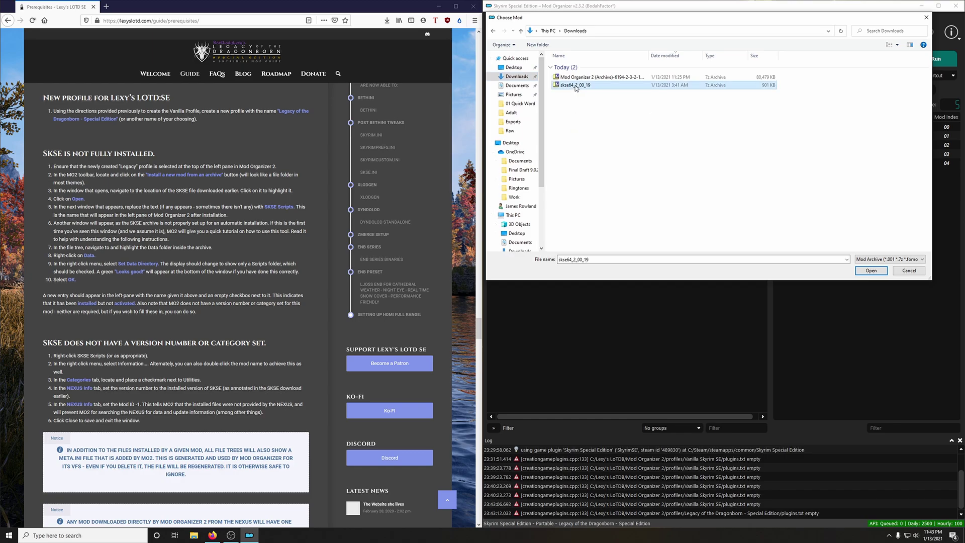
click(874, 271)
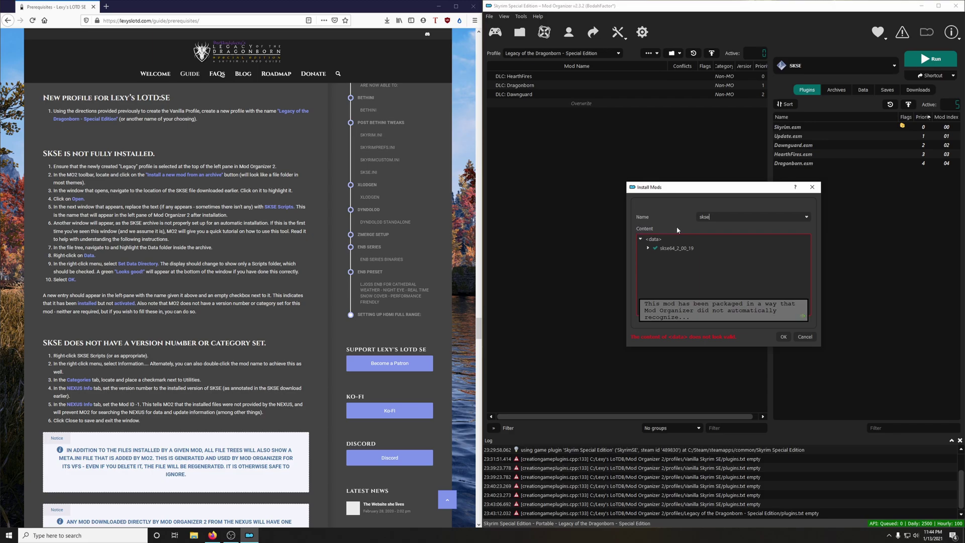
- Set the archive's Data folder as the data directory and install the mod
click(803, 318)
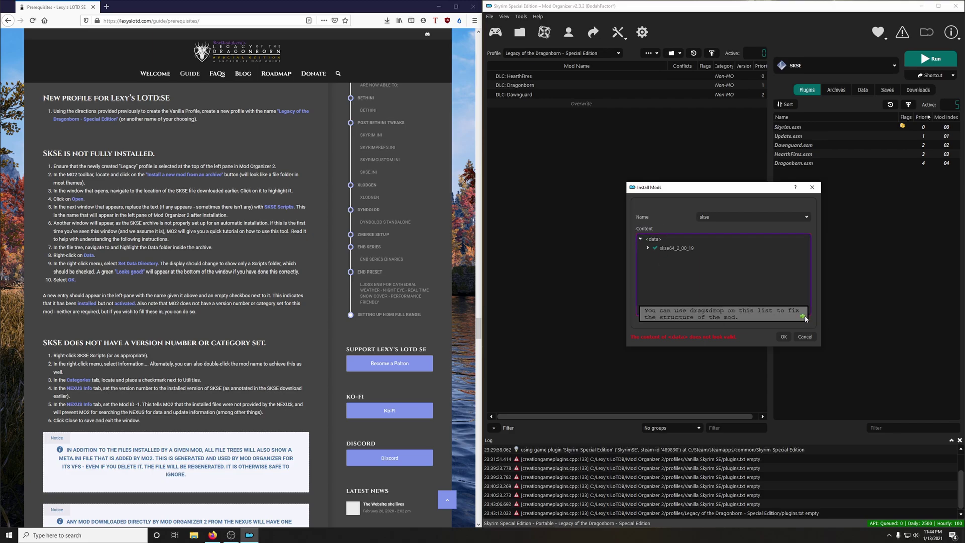
click(802, 316)
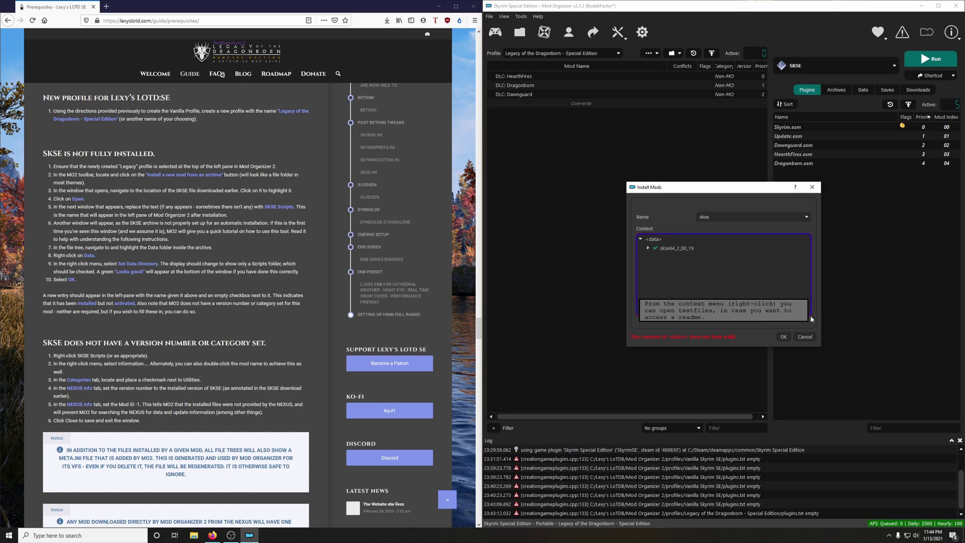
click(802, 317)
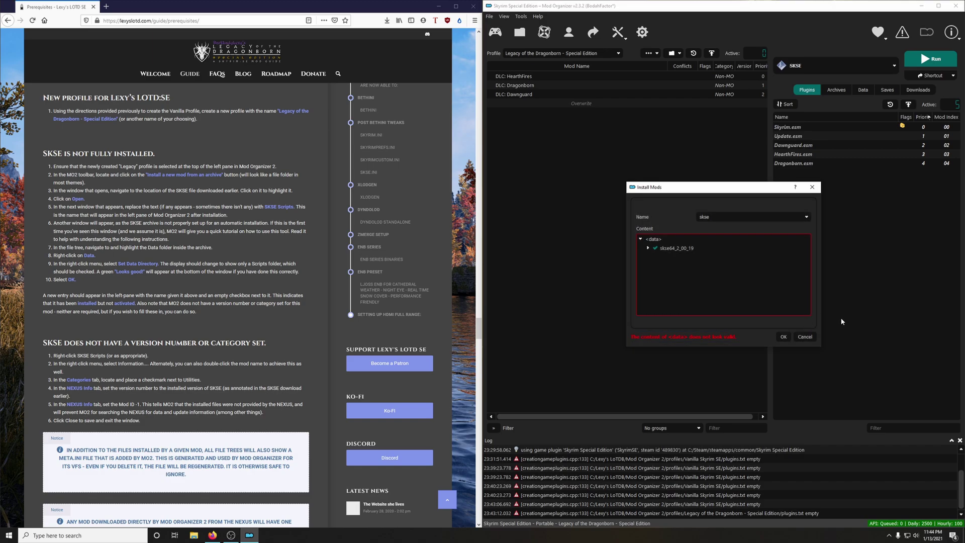
click(677, 248)
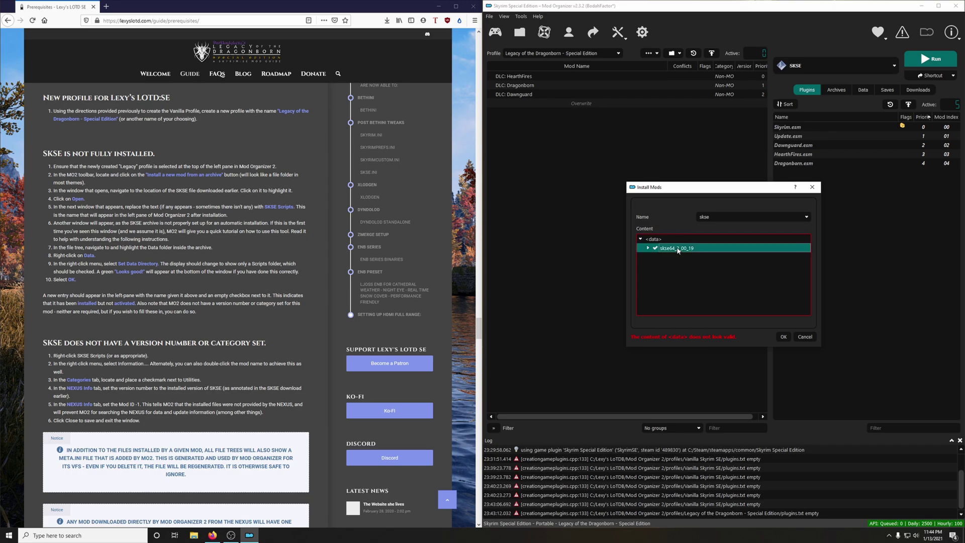
right_click(677, 249)
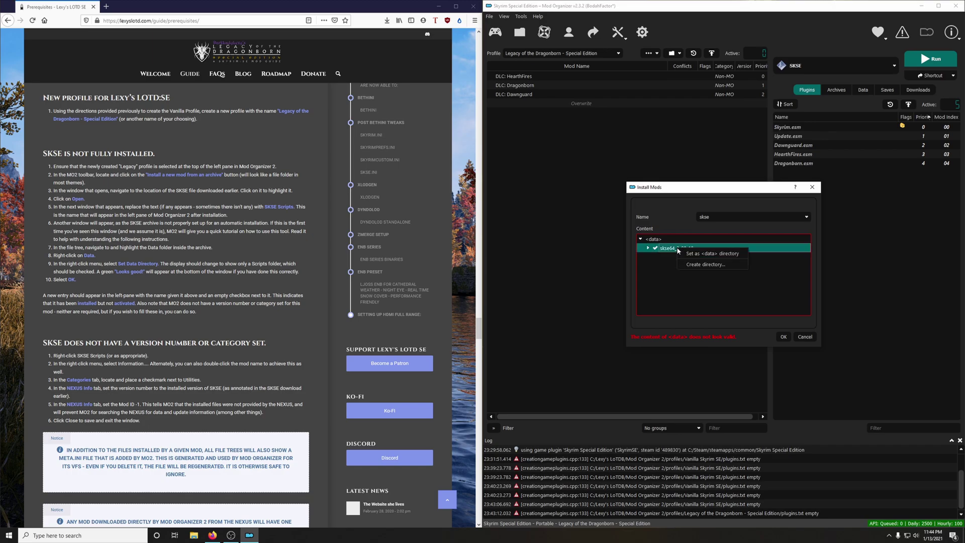
click(729, 254)
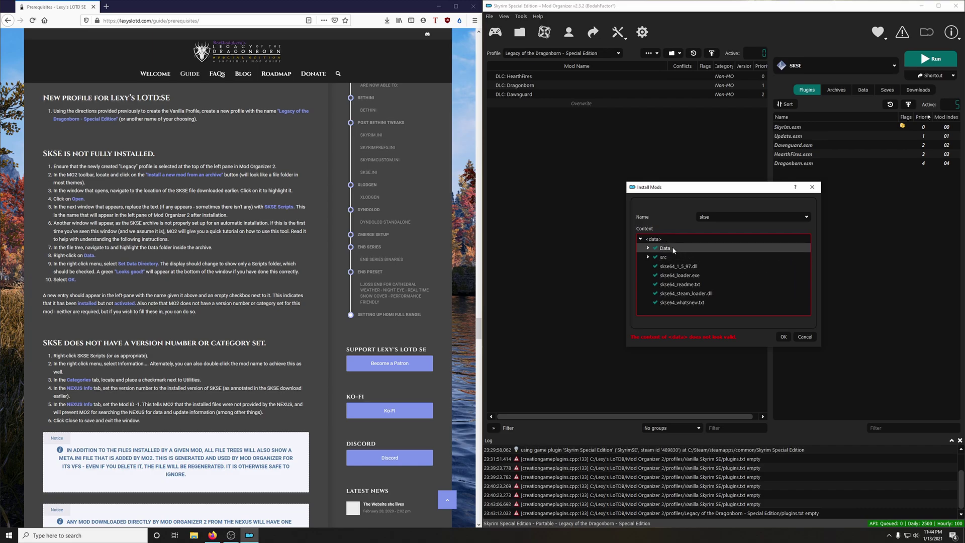
click(673, 248)
right_click(674, 250)
click(698, 254)
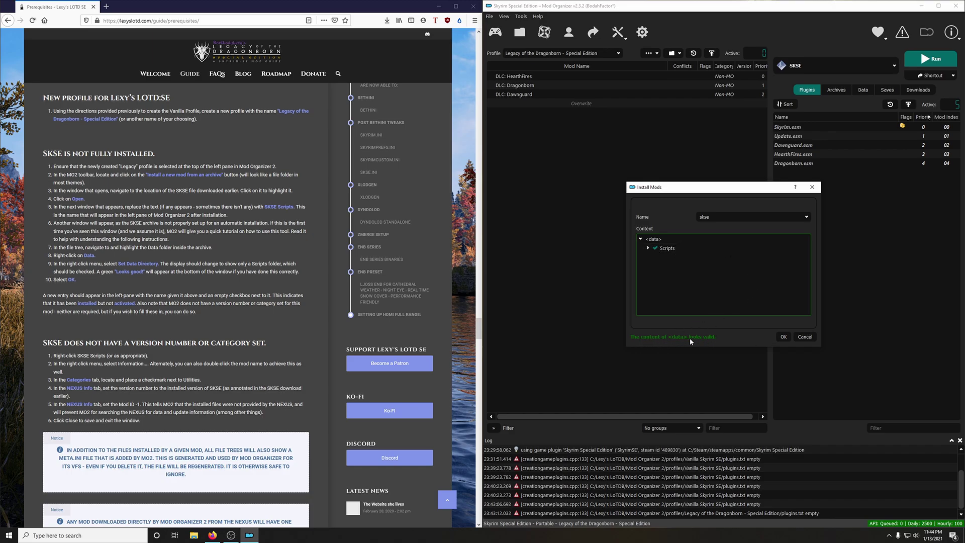
click(784, 338)
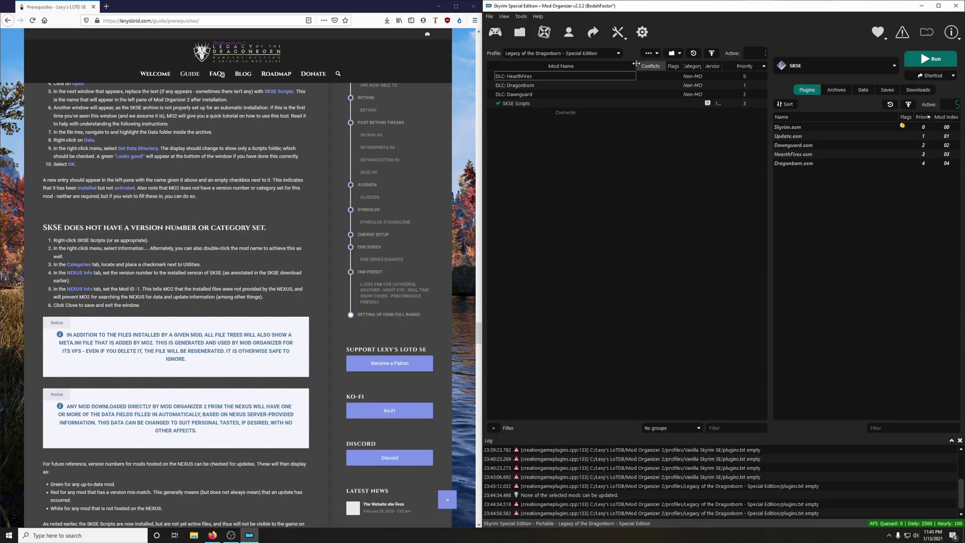
- Widen the Category column so its full heading shows
drag(704, 66, 748, 66)
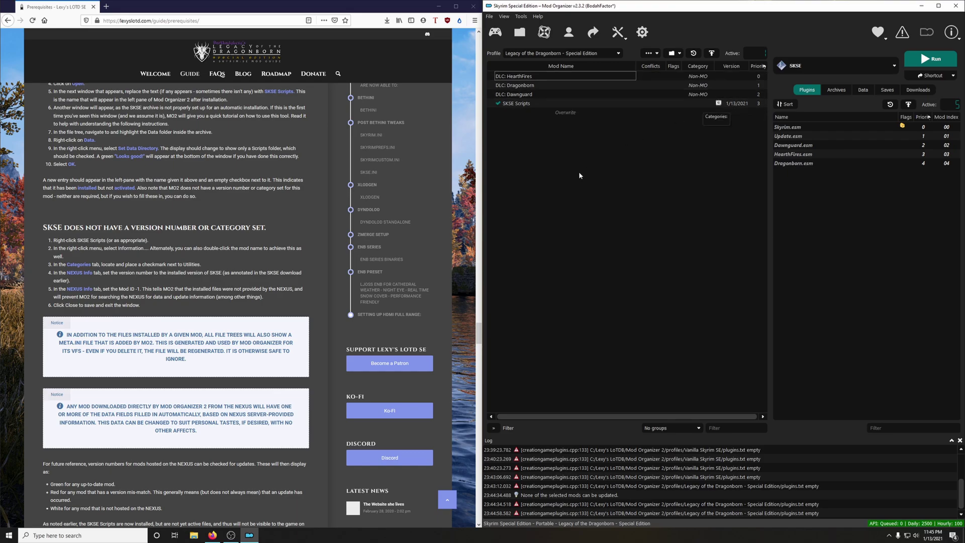
- Open the SKSE Scripts mod details and tick the Utilities category
right_click(522, 107)
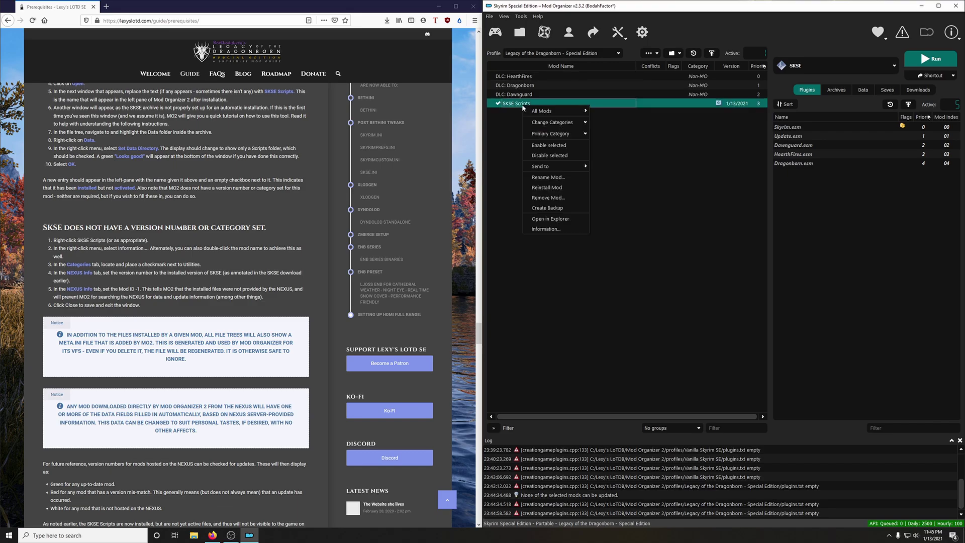
click(539, 234)
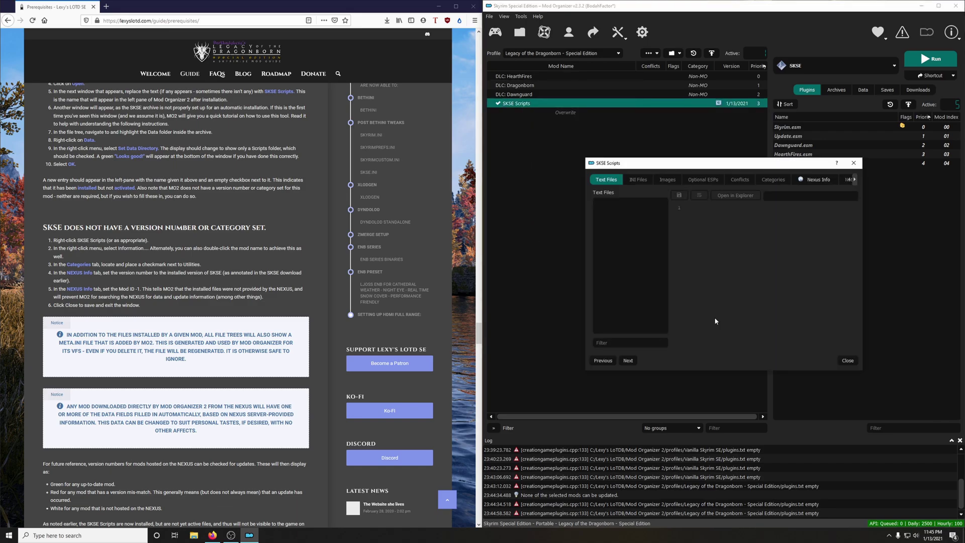
click(849, 360)
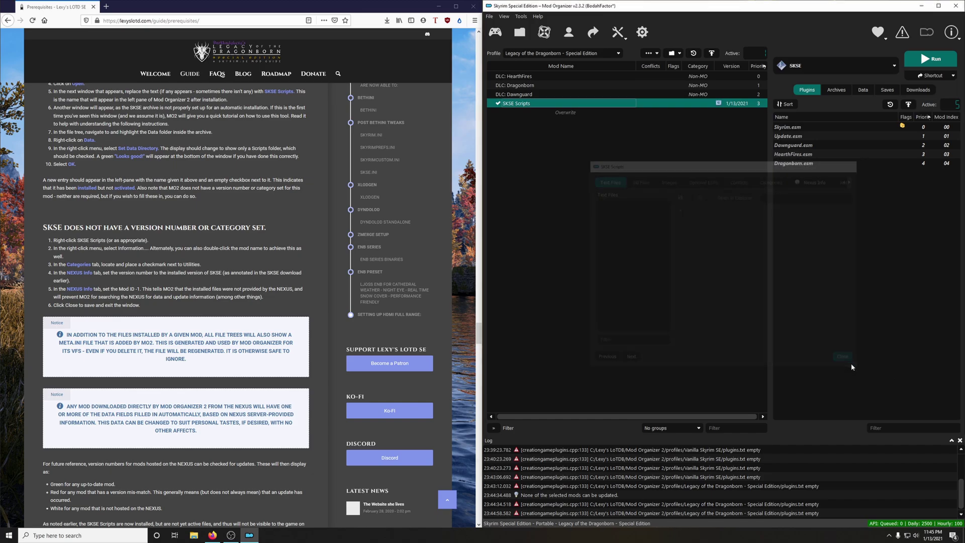
double_click(524, 107)
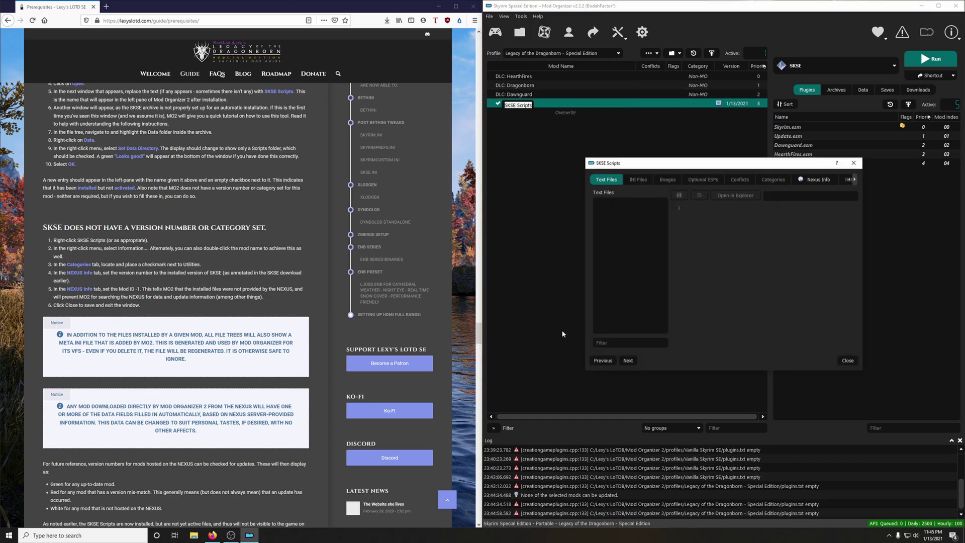
click(771, 184)
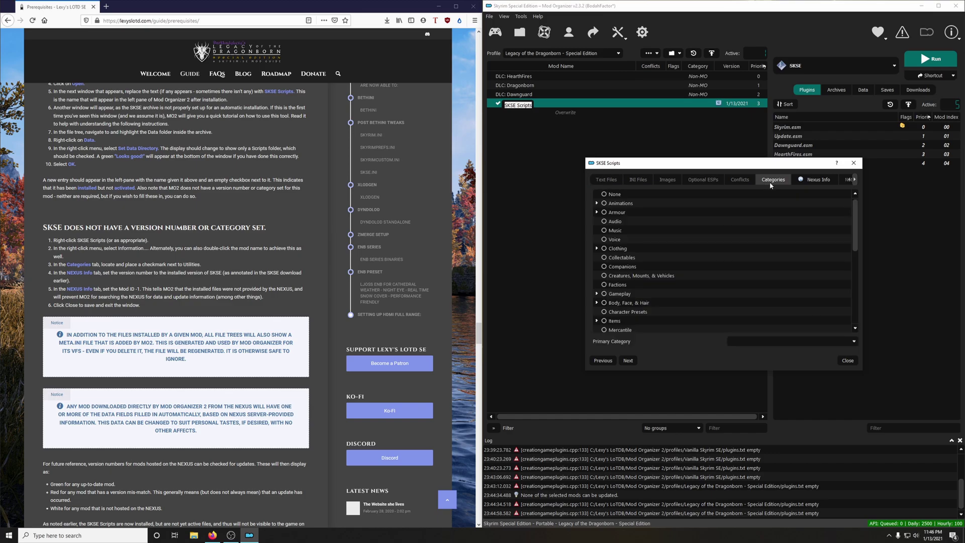
scroll(690, 287, down, 2)
scroll(691, 287, down, 3)
click(604, 293)
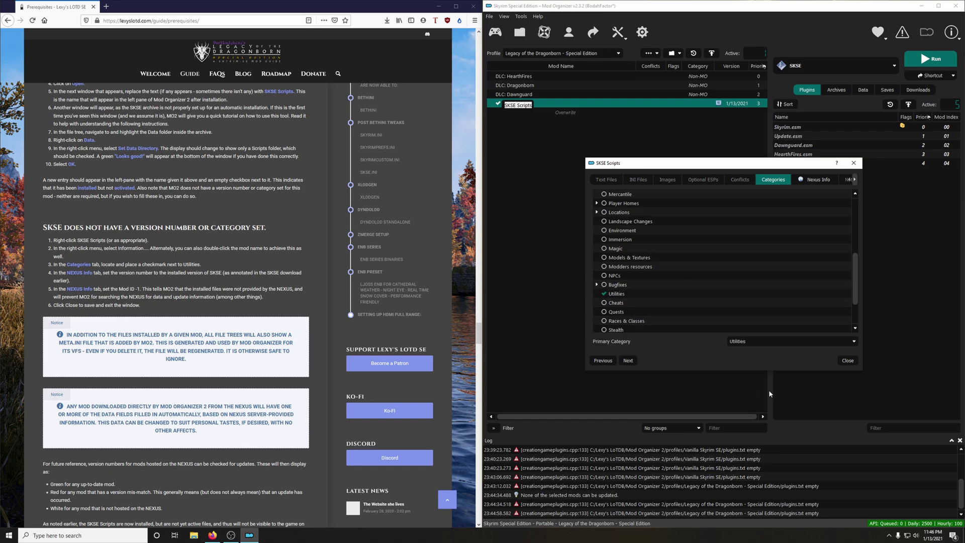
- On Nexus Info, set the Mod ID to -1 and version 2.0.19, then close the details
click(814, 180)
click(623, 196)
double_click(623, 196)
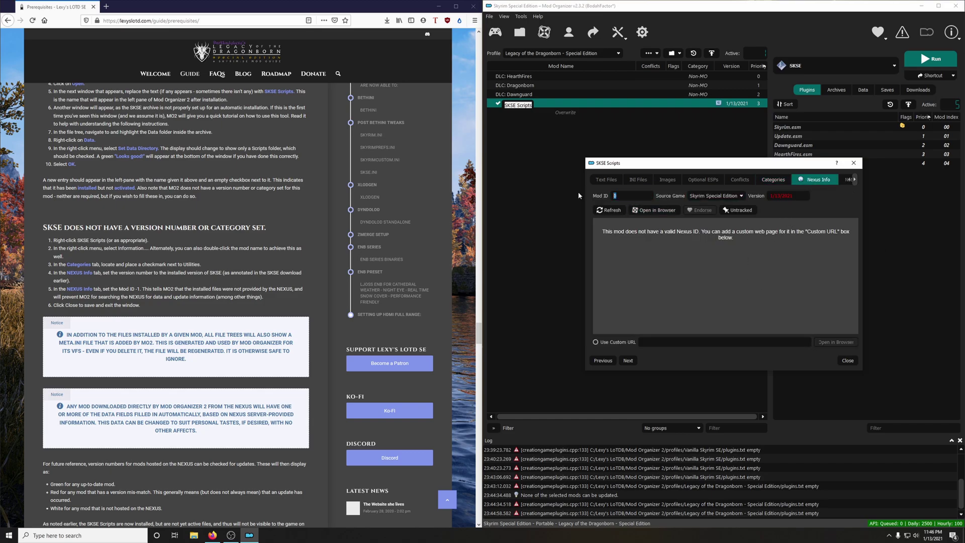
text(-1)
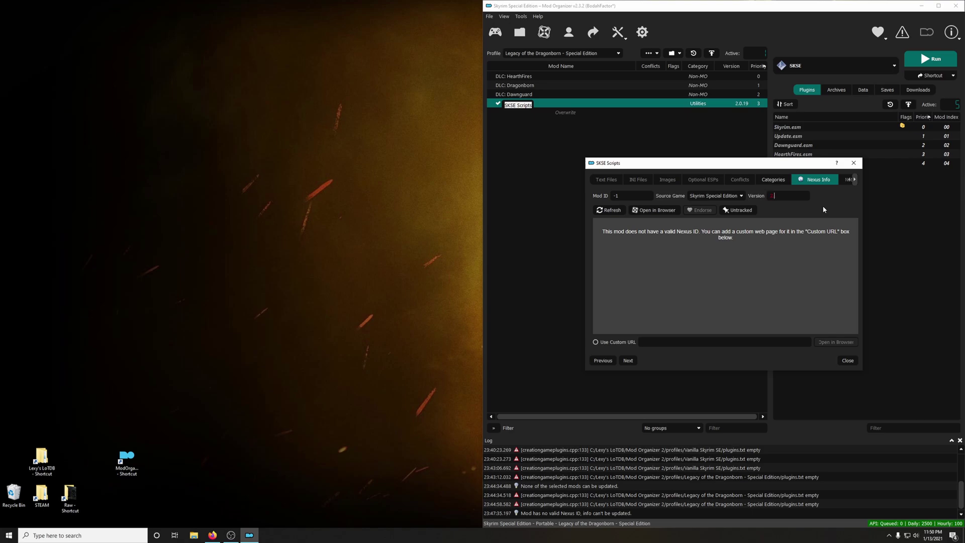
text(.19)
click(847, 360)
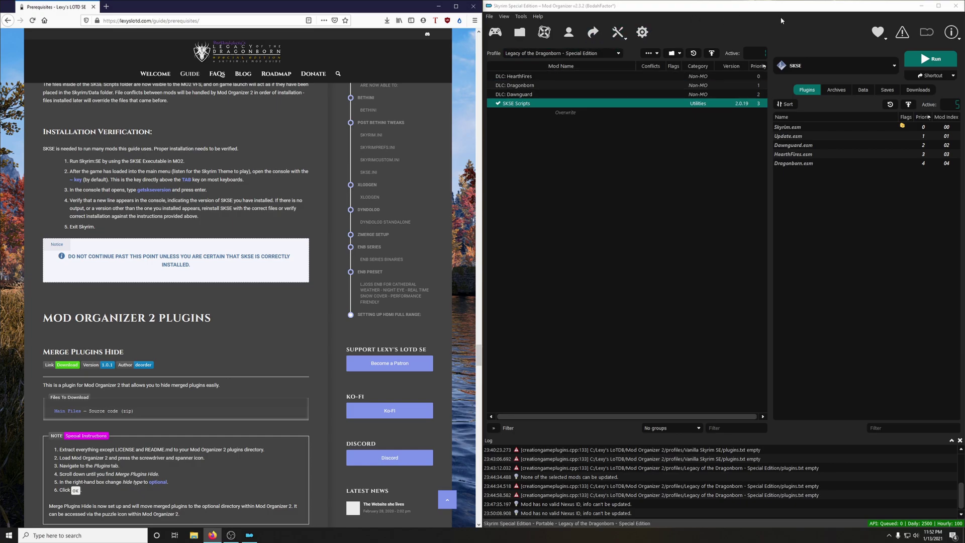
- Select SKSE as the executable and run it to start Skyrim Special Edition
click(806, 70)
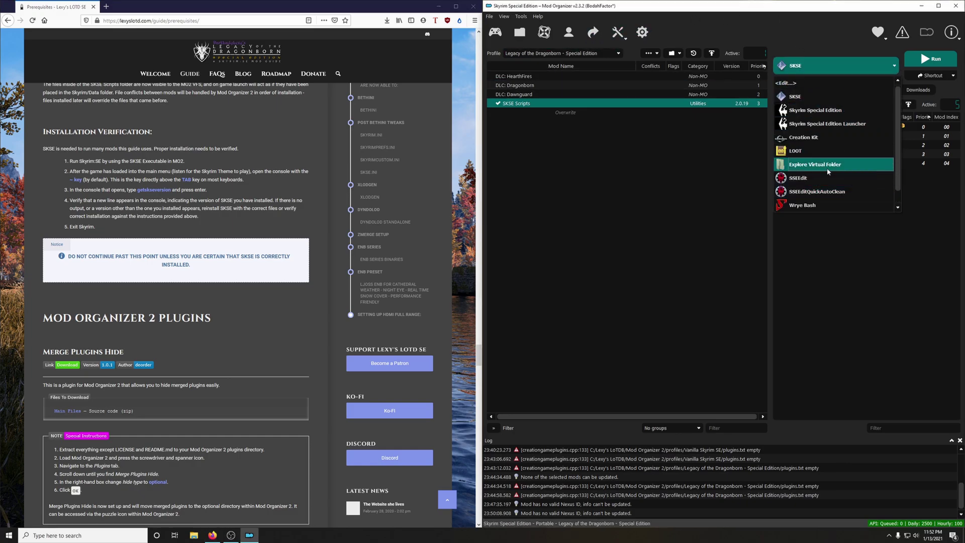
scroll(804, 101, up, 1)
click(803, 100)
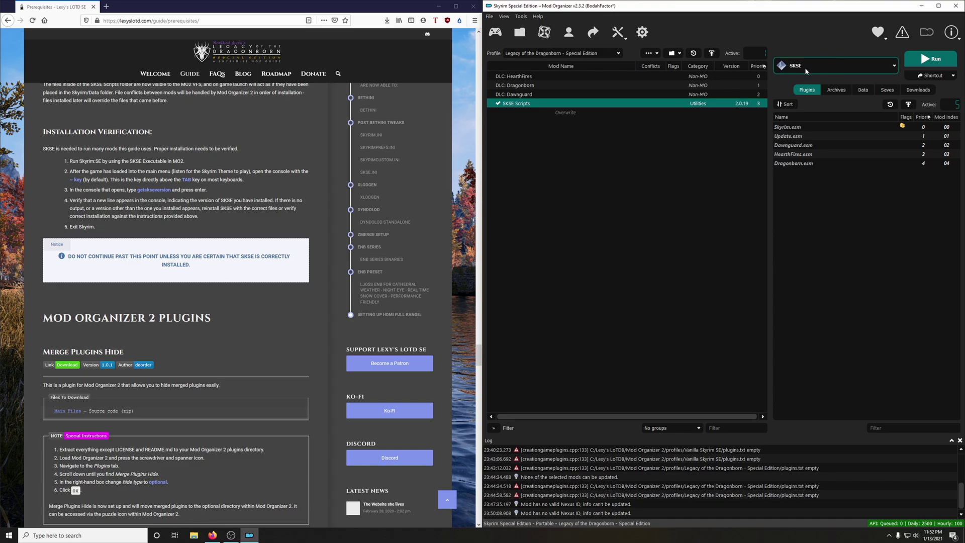
click(936, 59)
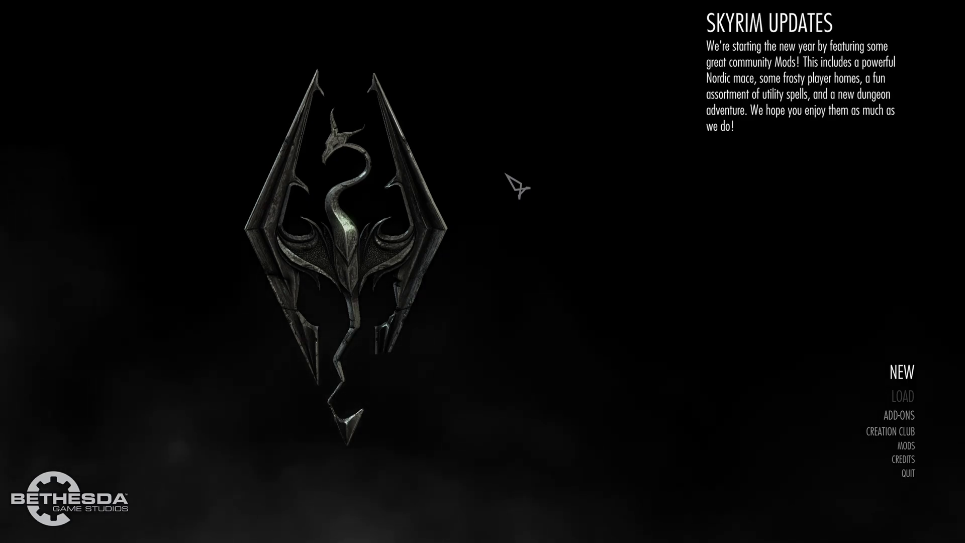
- Run getskseversion in the console to confirm SKSE64 2.0.19, then quit to the desktop
key(grave)
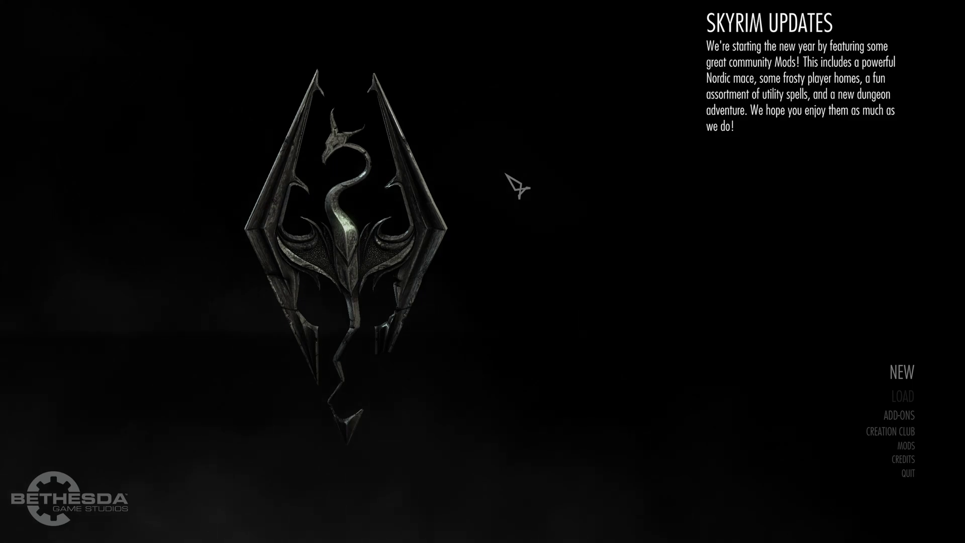
text(get)
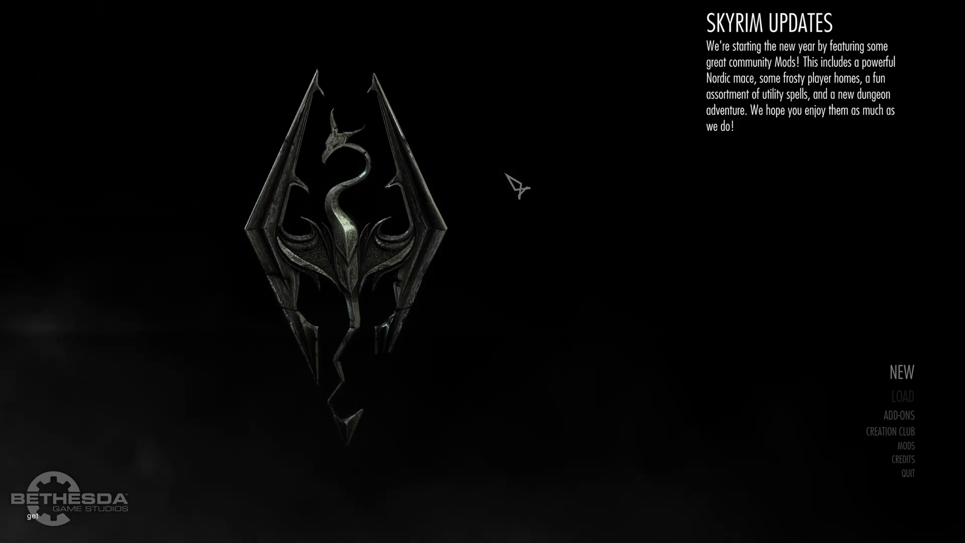
text(sksev)
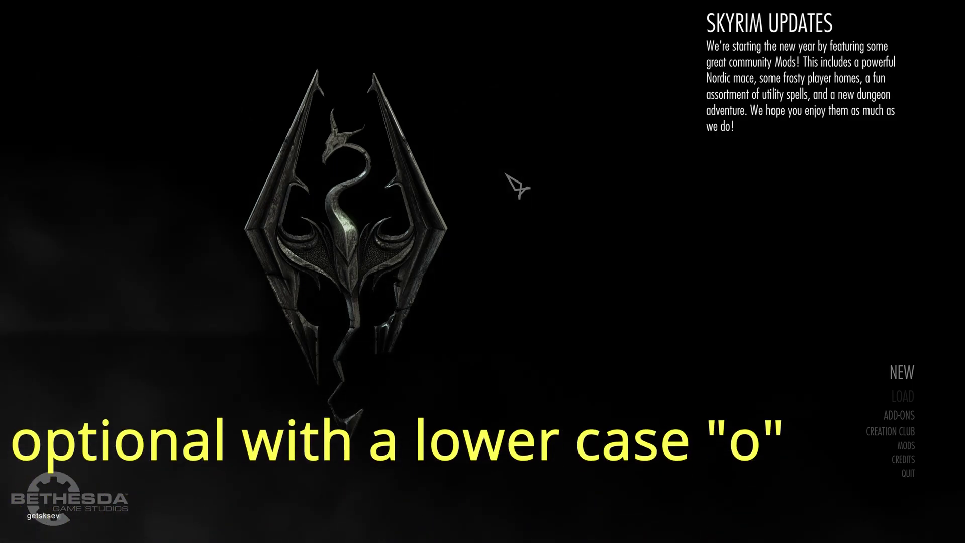
text(ersion)
key(Return)
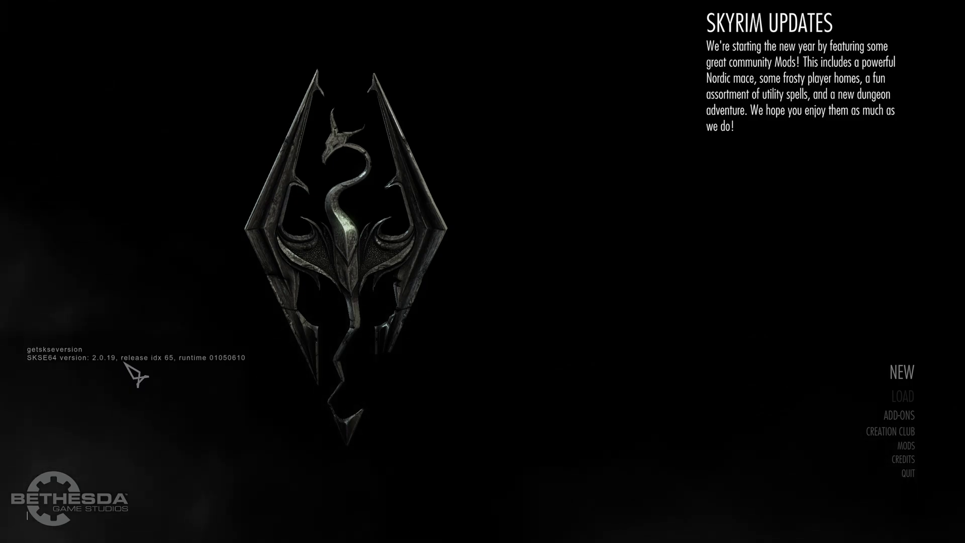
key(grave)
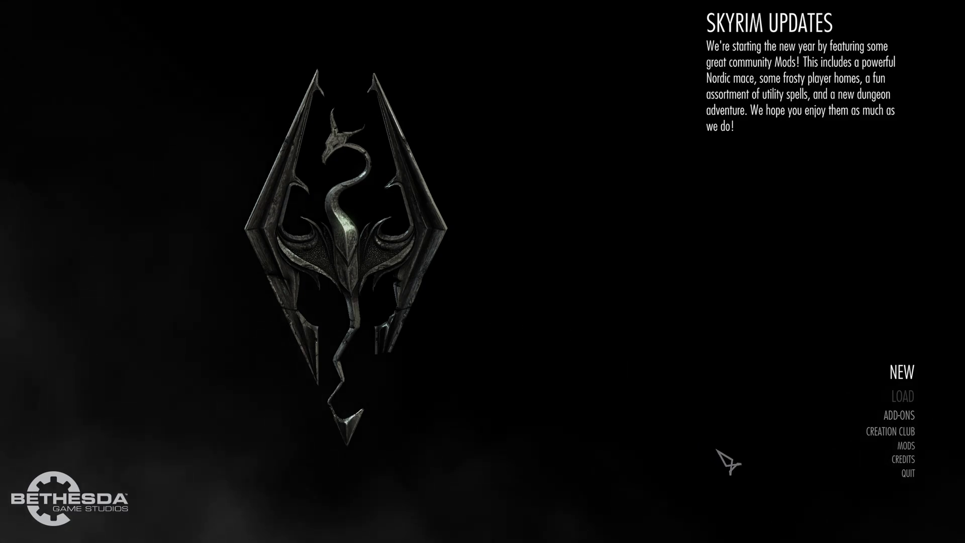
click(909, 473)
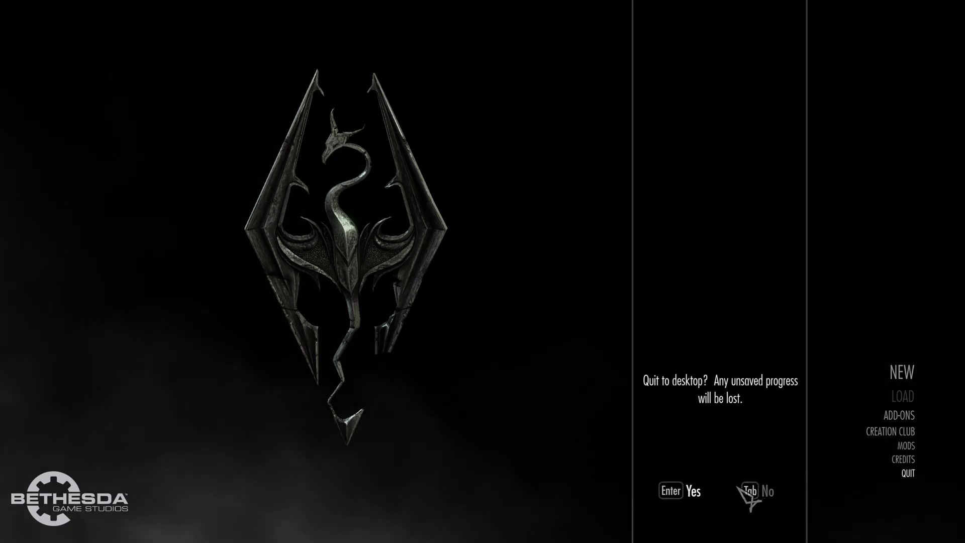
click(693, 497)
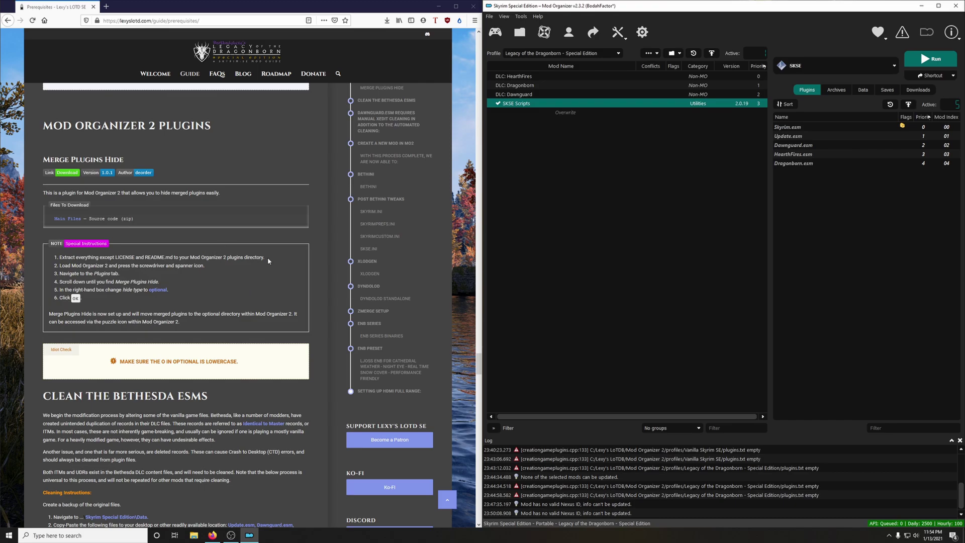
- Save the mo2-plugins-1.0.1 source code zip and show it in the Downloads folder
click(73, 174)
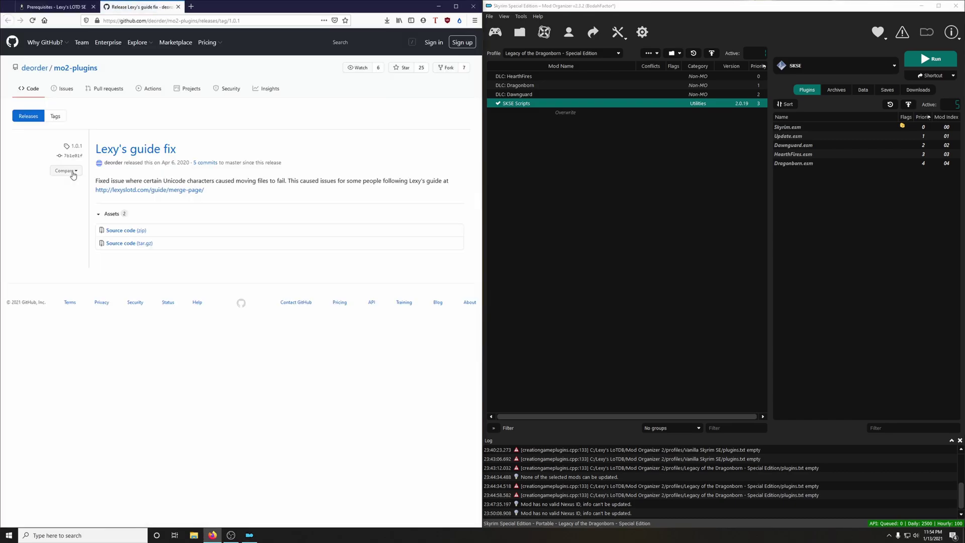
click(127, 233)
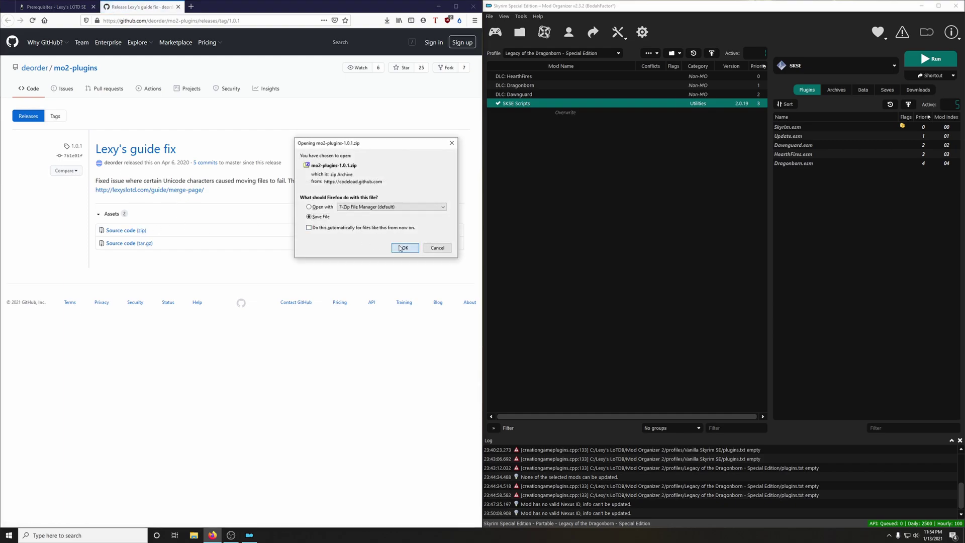
click(400, 250)
click(386, 20)
click(387, 40)
drag(265, 43, 722, 51)
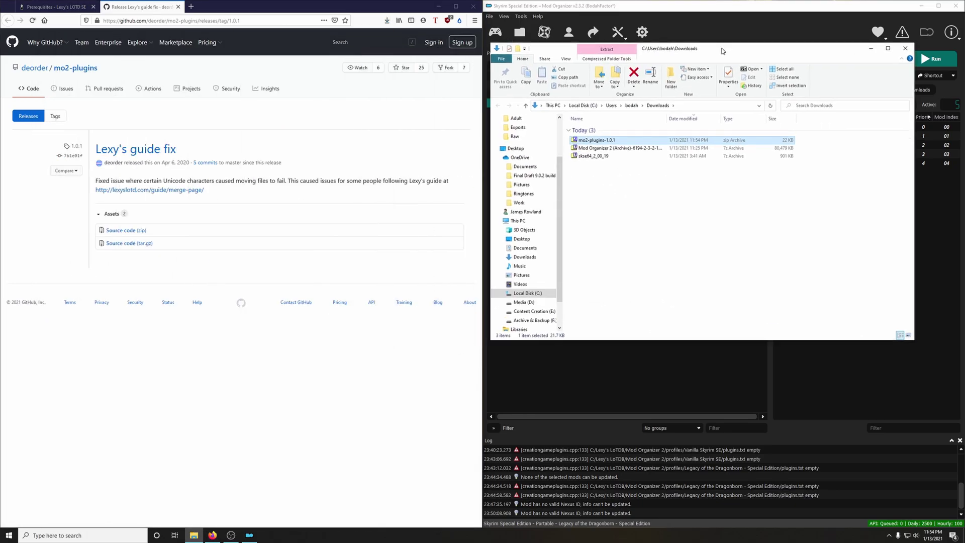
click(178, 7)
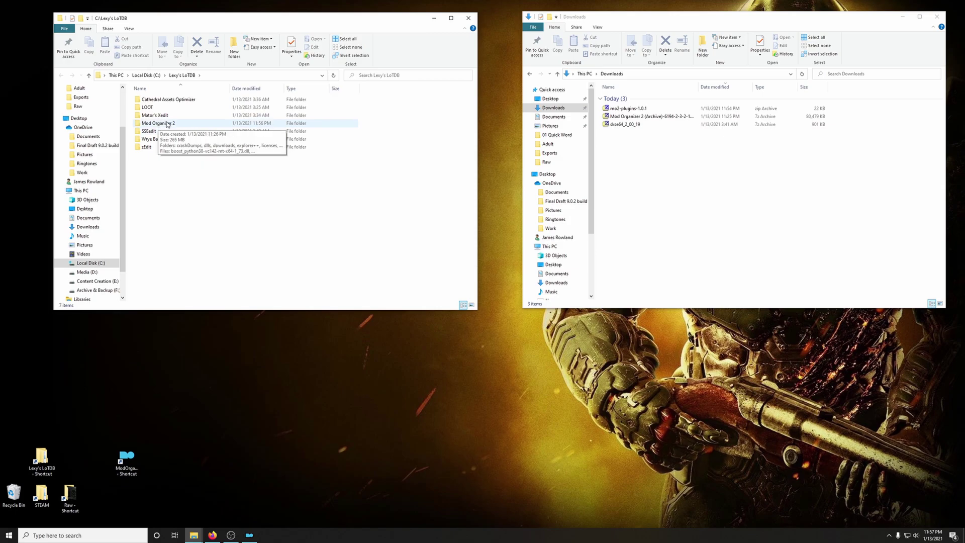
- Copy the four archive items other than LICENSE and README.md into the Mod Organizer 2 folder
double_click(167, 123)
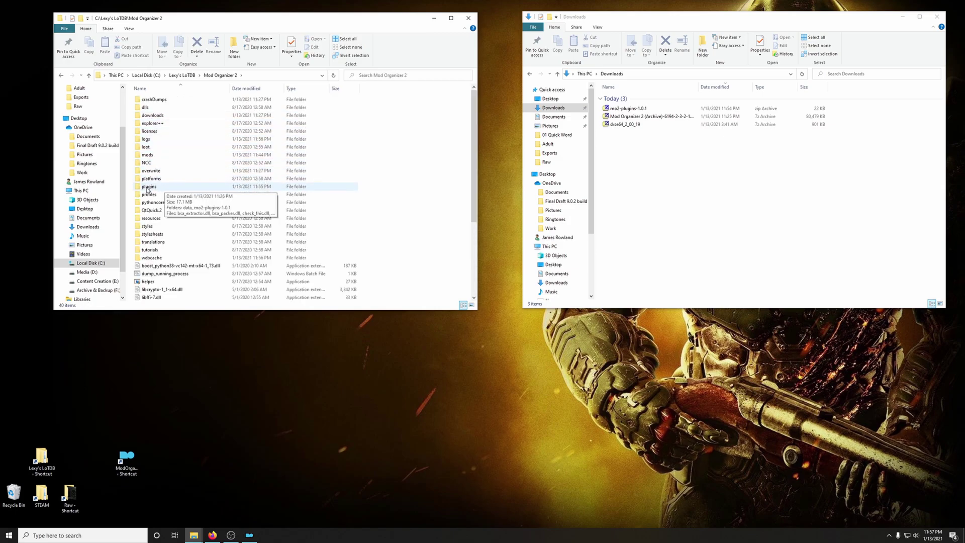
double_click(628, 108)
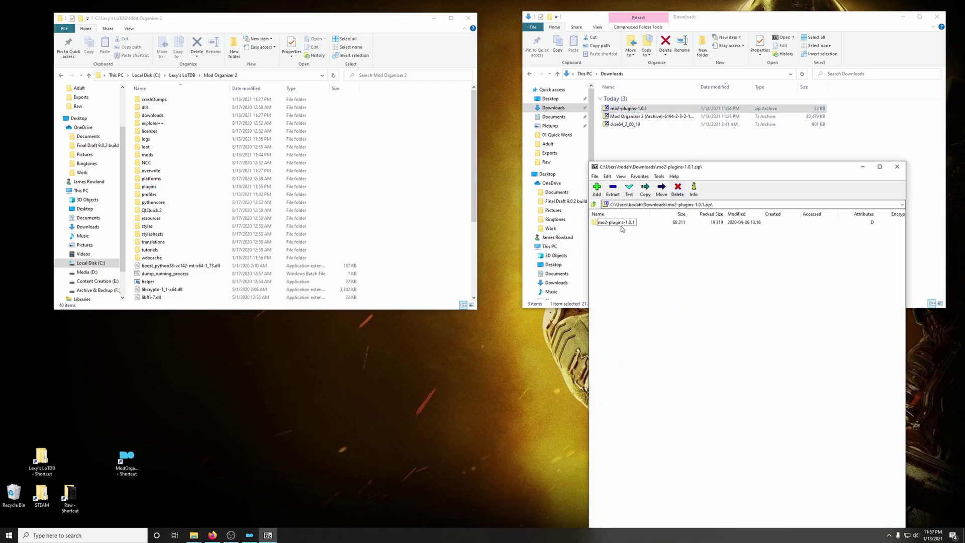
double_click(621, 223)
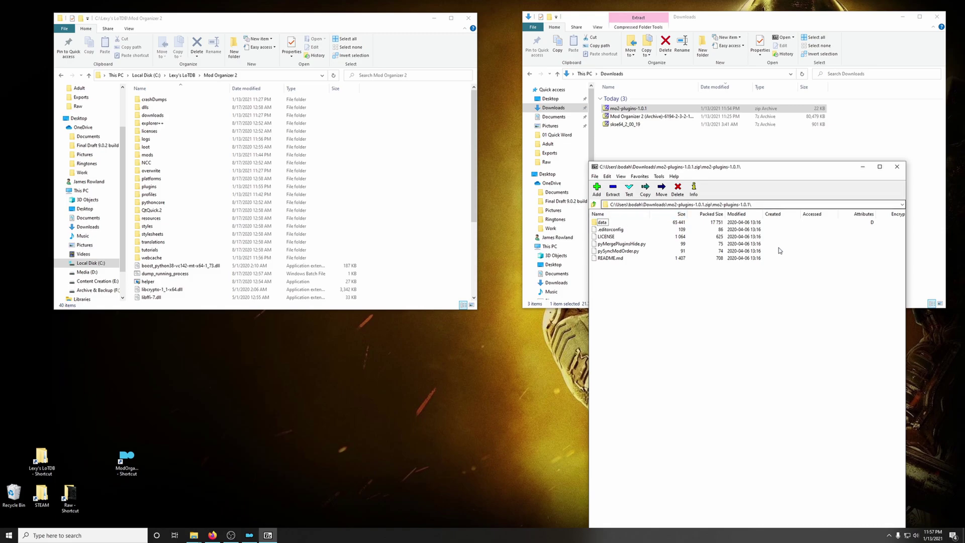
drag(642, 282, 625, 246)
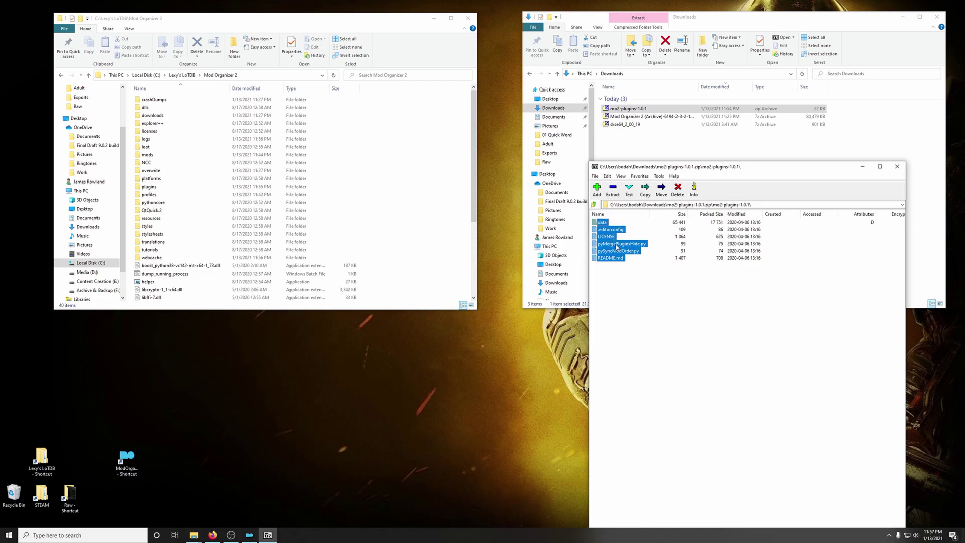
ctrl+click(608, 238)
ctrl+click(615, 259)
drag(604, 226, 151, 186)
- Close the archive, Downloads and Mod Organizer 2 folder windows and return to Mod Organizer
click(897, 167)
click(937, 17)
click(468, 19)
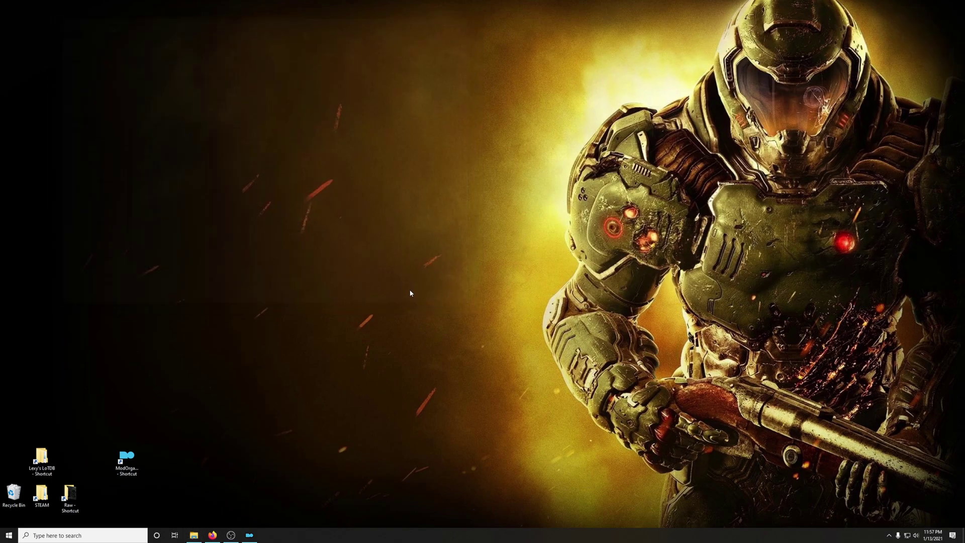
click(212, 534)
click(249, 535)
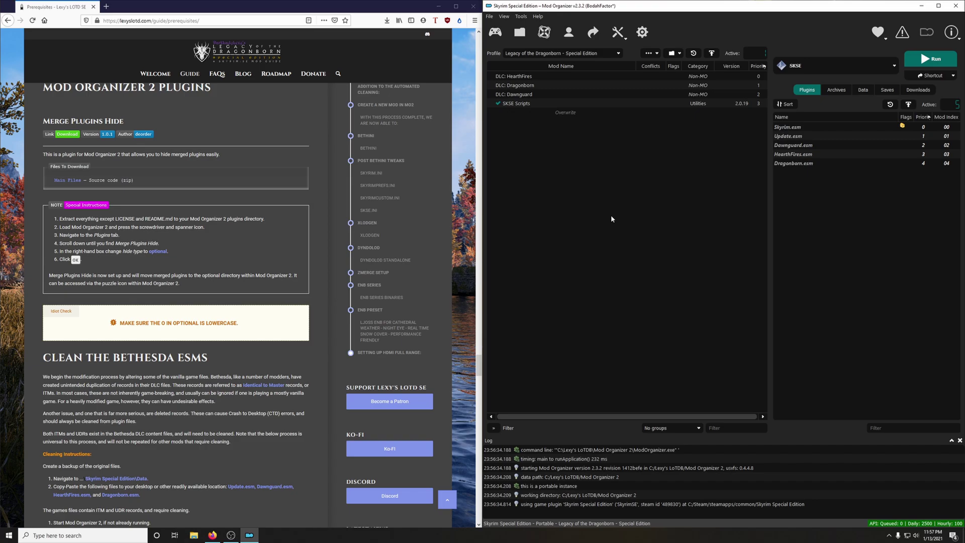
- Restart Mod Organizer 2 from its desktop shortcut so the new plugin loads
click(643, 32)
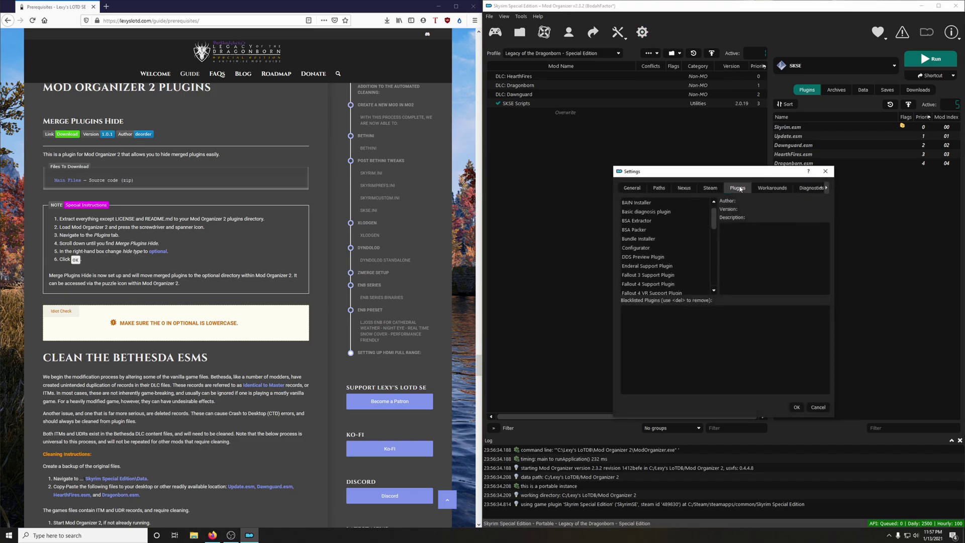
scroll(680, 246, down, 5)
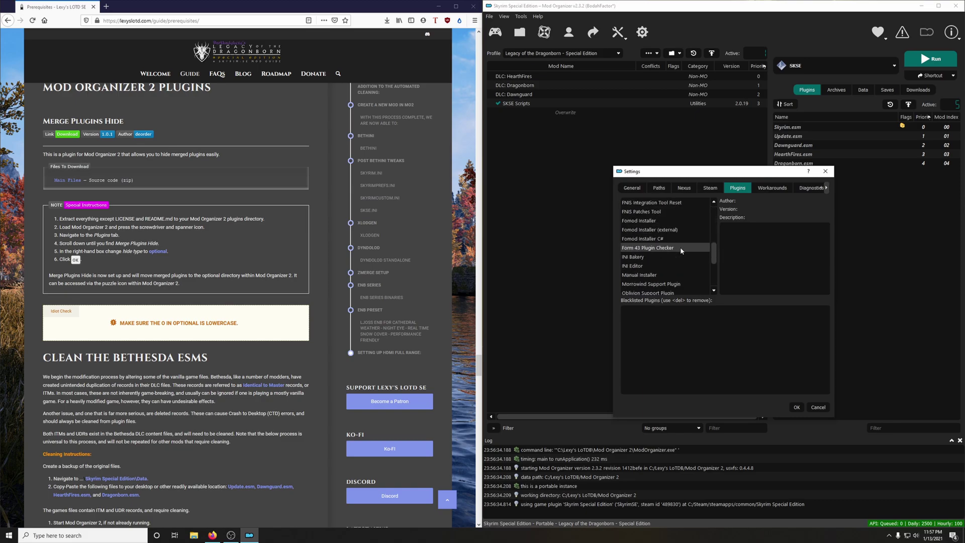
scroll(664, 238, down, 1)
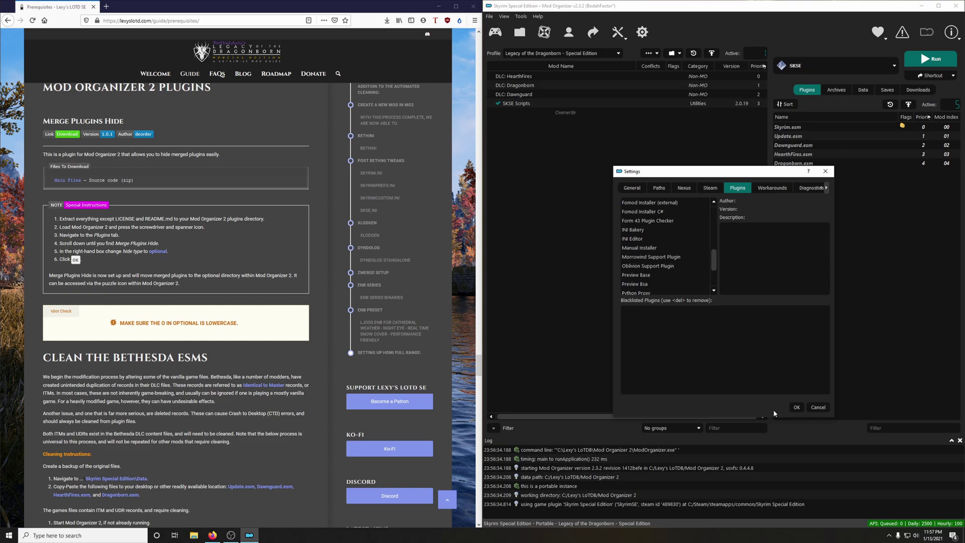
click(796, 407)
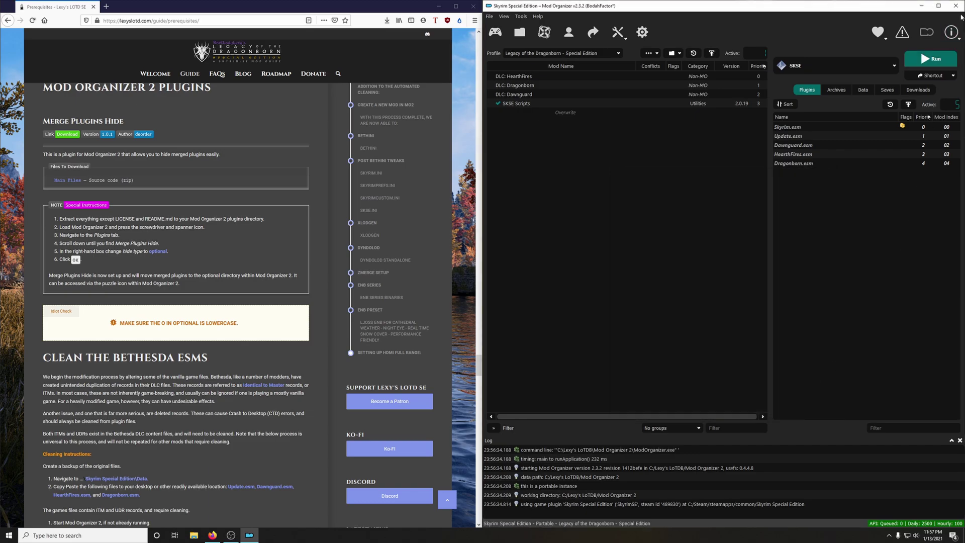
click(956, 6)
click(439, 6)
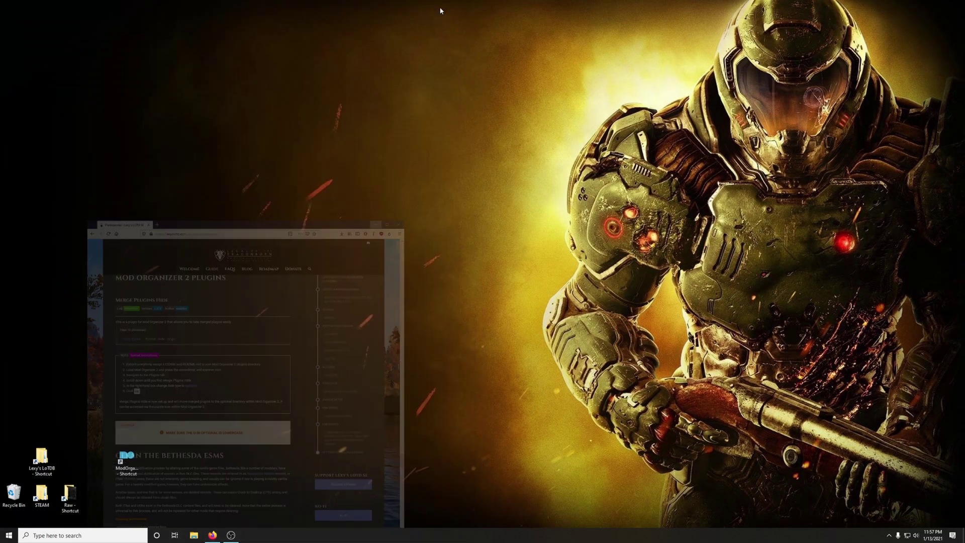
click(125, 459)
double_click(126, 458)
click(212, 534)
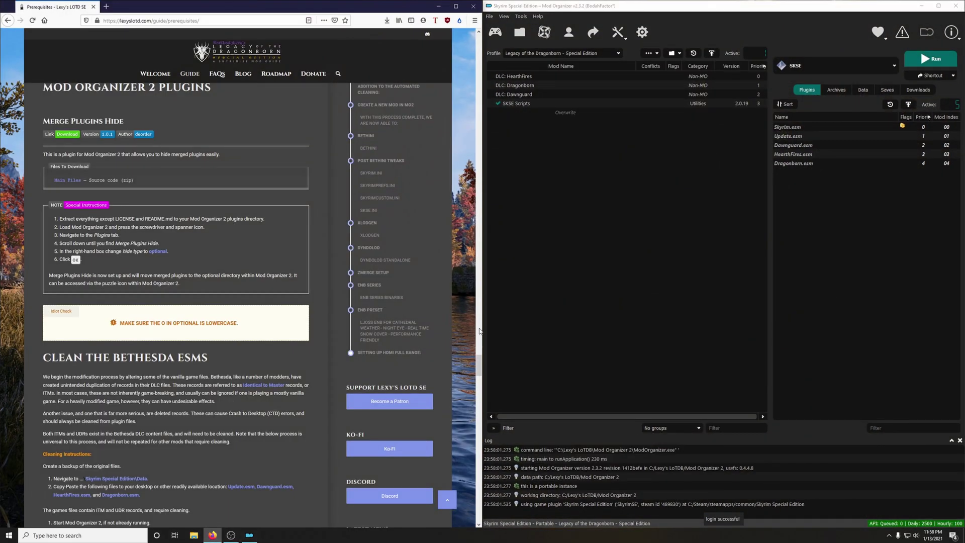
- In Settings > Plugins, set Merge Plugins Hide's hide-type to optional and confirm
click(642, 31)
click(738, 188)
scroll(670, 253, down, 4)
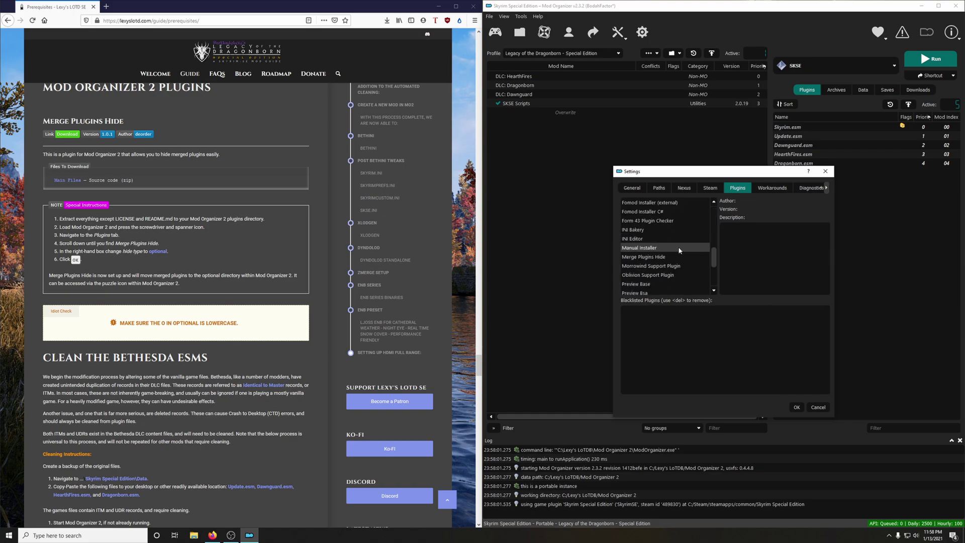
click(650, 257)
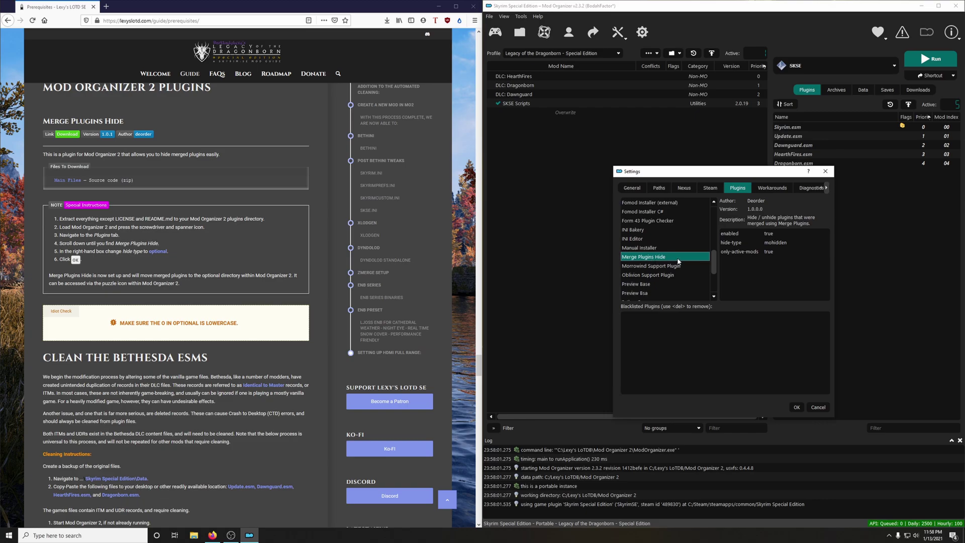
click(779, 243)
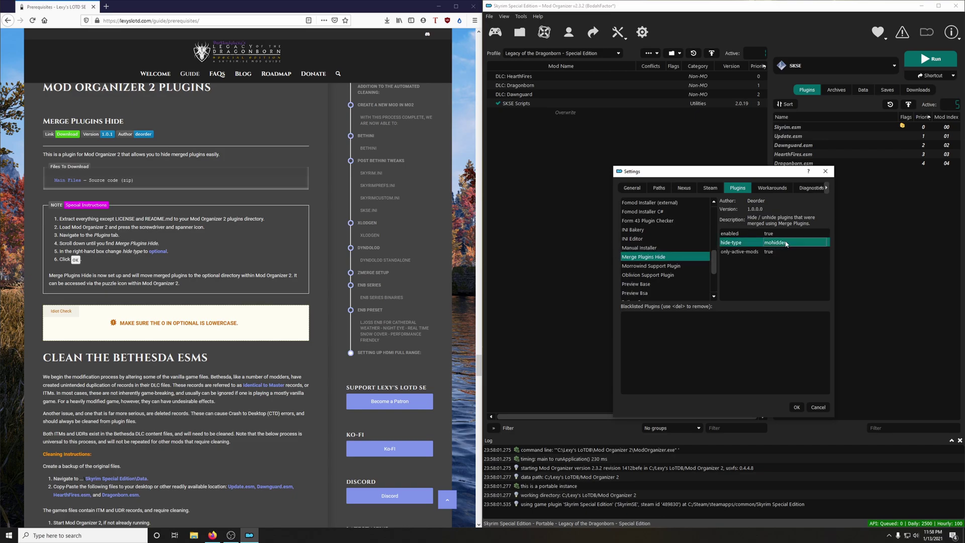
double_click(788, 243)
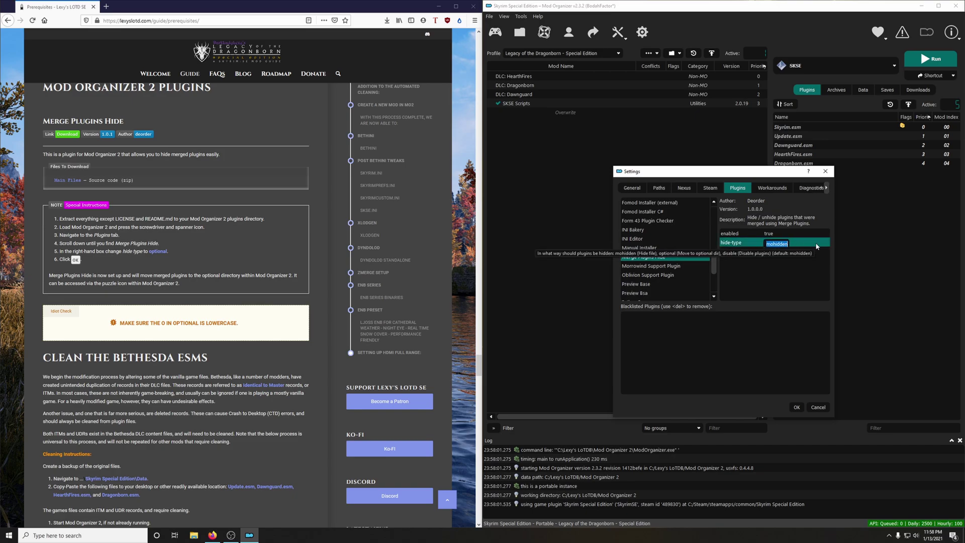
text(optional)
key(Return)
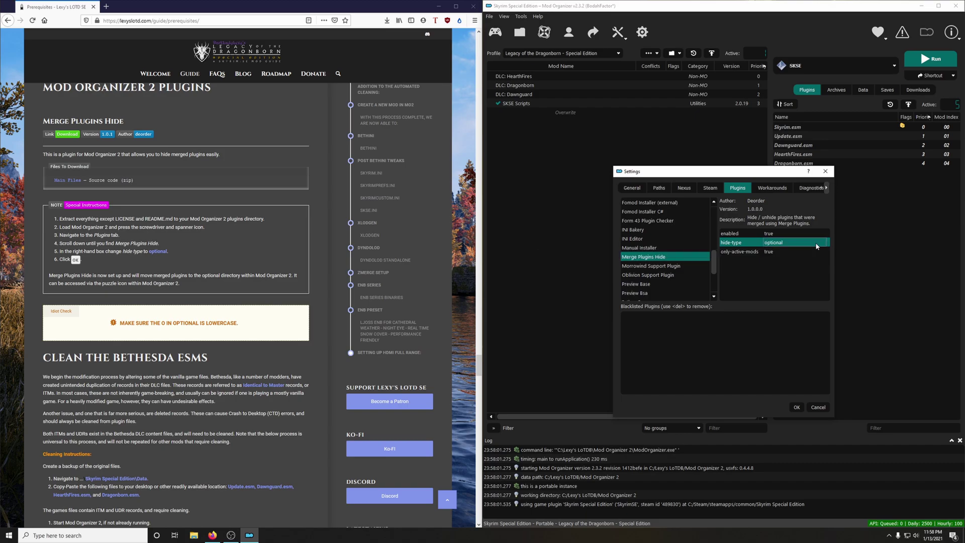
click(796, 408)
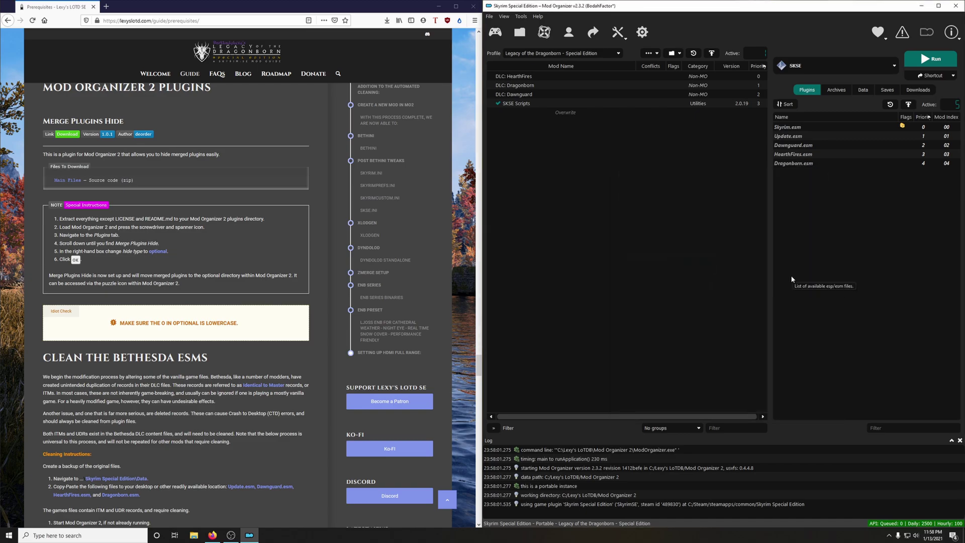